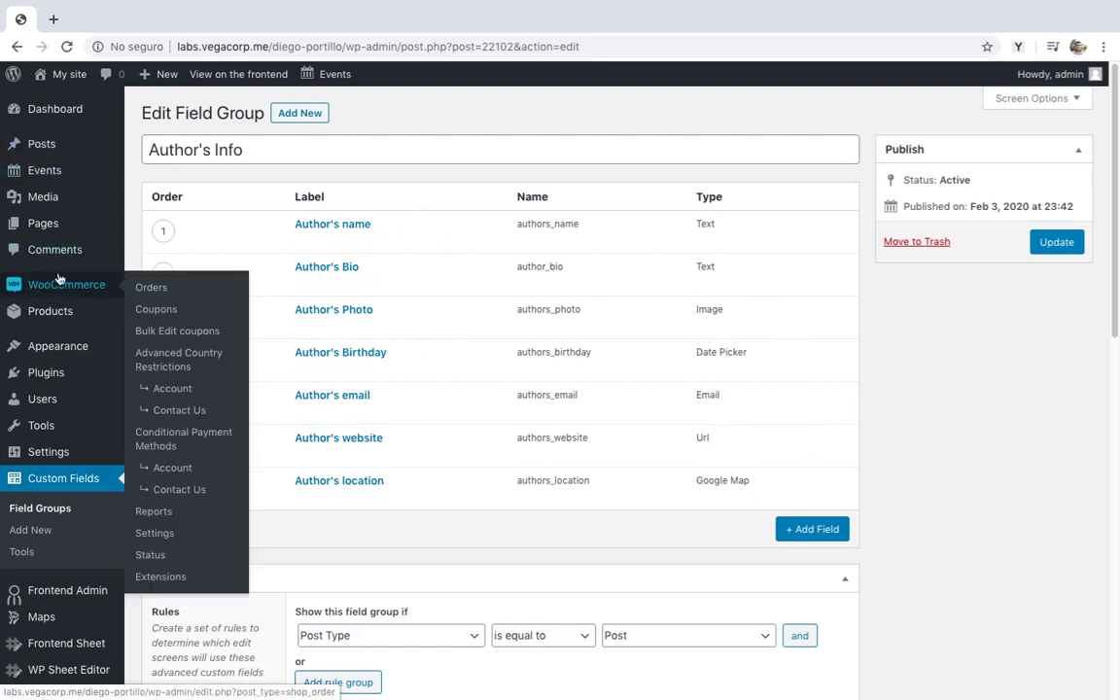
{"action": "left_click", "coordinate": [63, 146]}
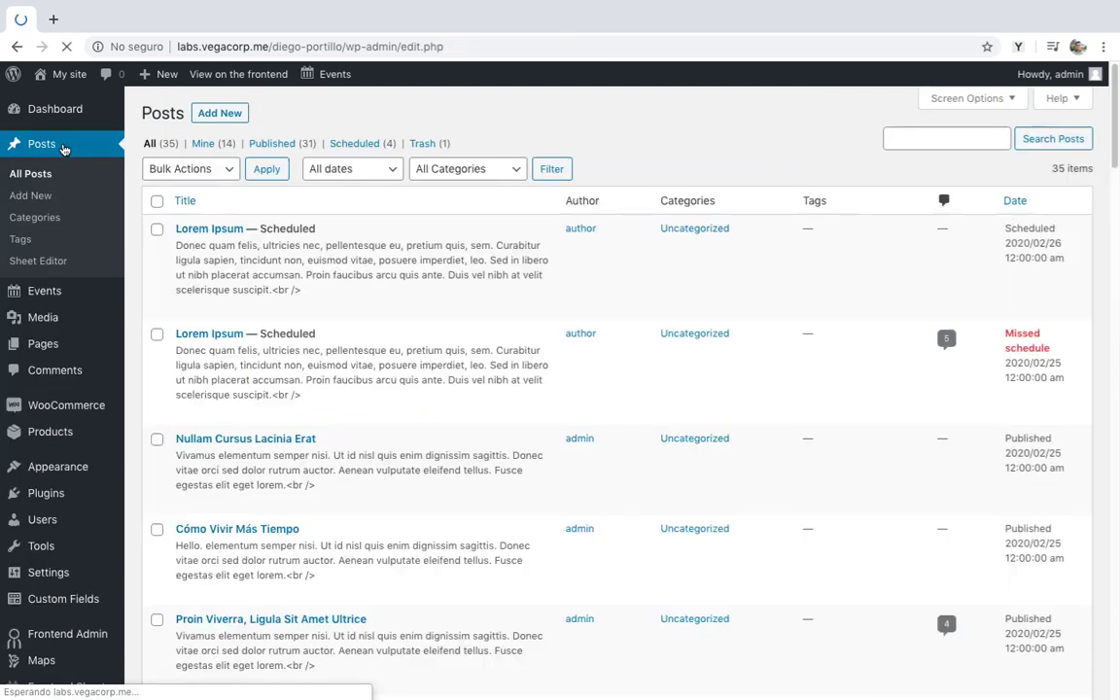
{"action": "left_click", "coordinate": [291, 440]}
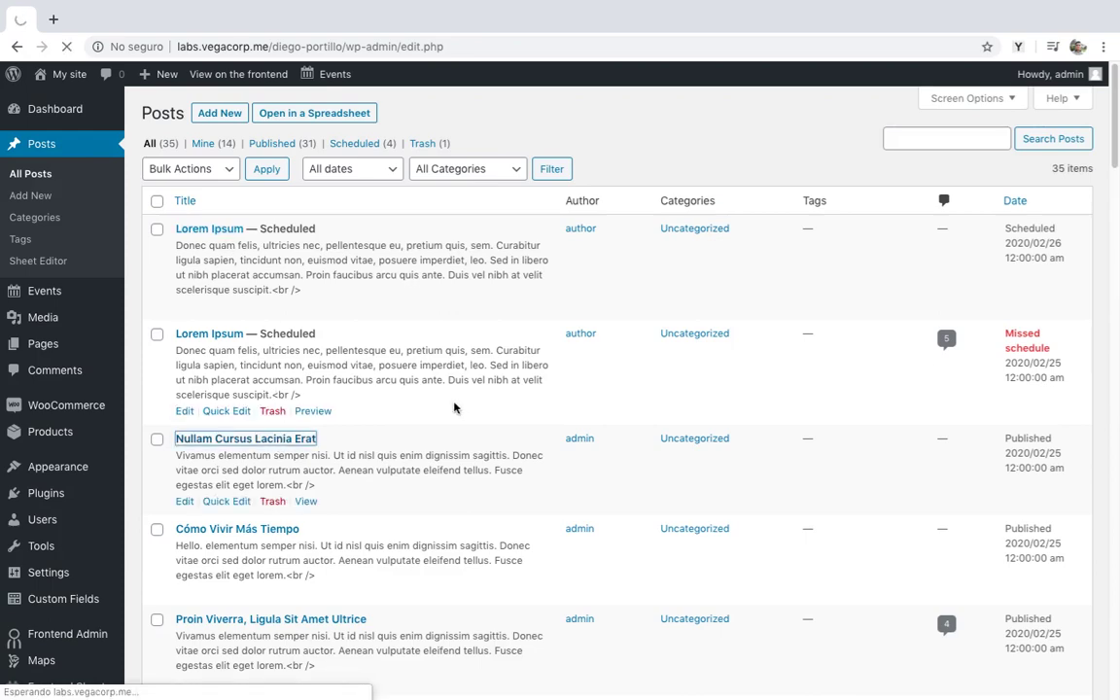
{"action": "scroll", "coordinate": [556, 406], "scroll_direction": "down", "scroll_amount": 2}
{"action": "left_click", "coordinate": [450, 239]}
{"action": "left_click", "coordinate": [456, 326]}
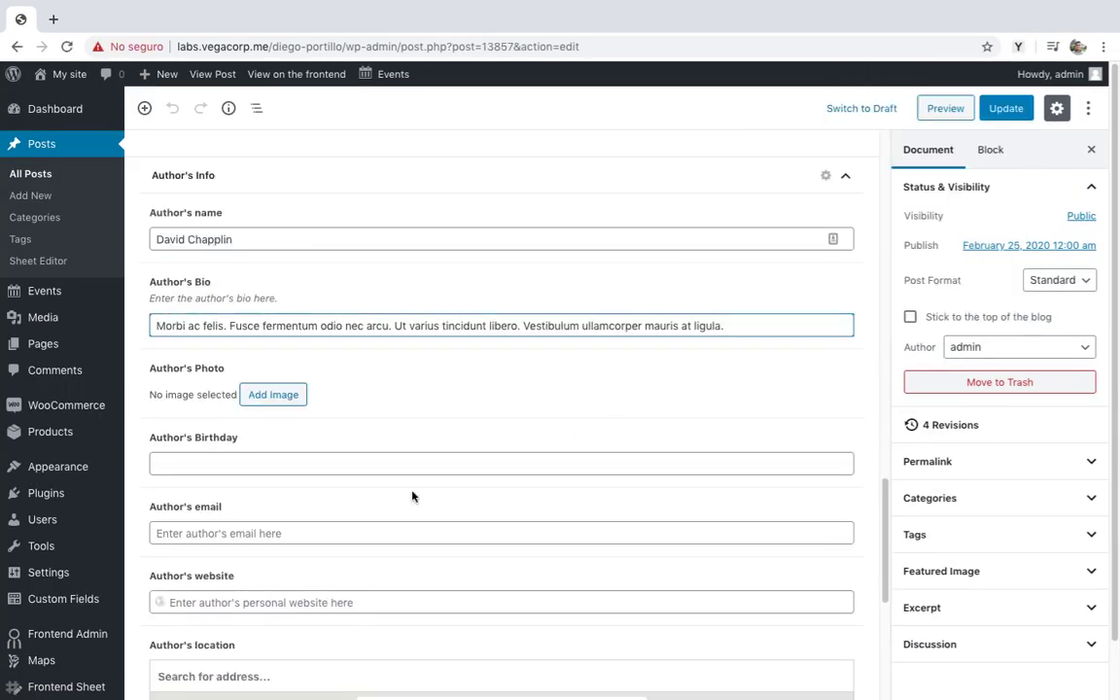
Step: Set the author photo to the man with glasses from the Media Library, then select Birthday
{"action": "left_click", "coordinate": [273, 394]}
{"action": "left_click", "coordinate": [324, 267]}
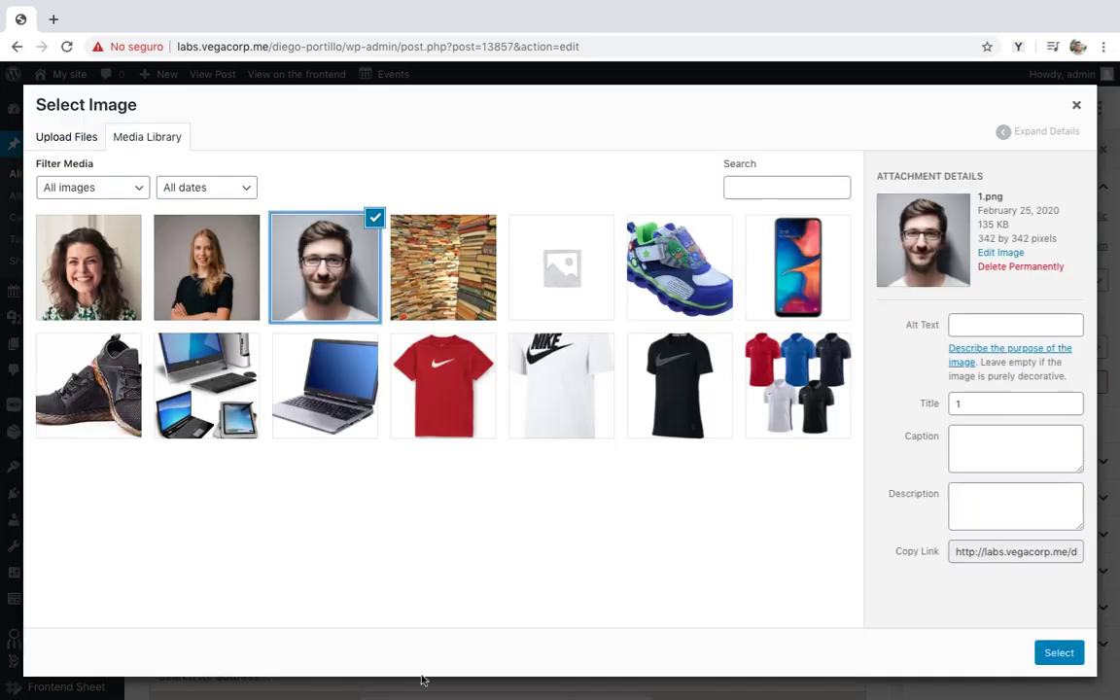
{"action": "left_click", "coordinate": [1059, 652]}
{"action": "scroll", "coordinate": [371, 422], "scroll_direction": "down", "scroll_amount": 2}
{"action": "left_click", "coordinate": [333, 471]}
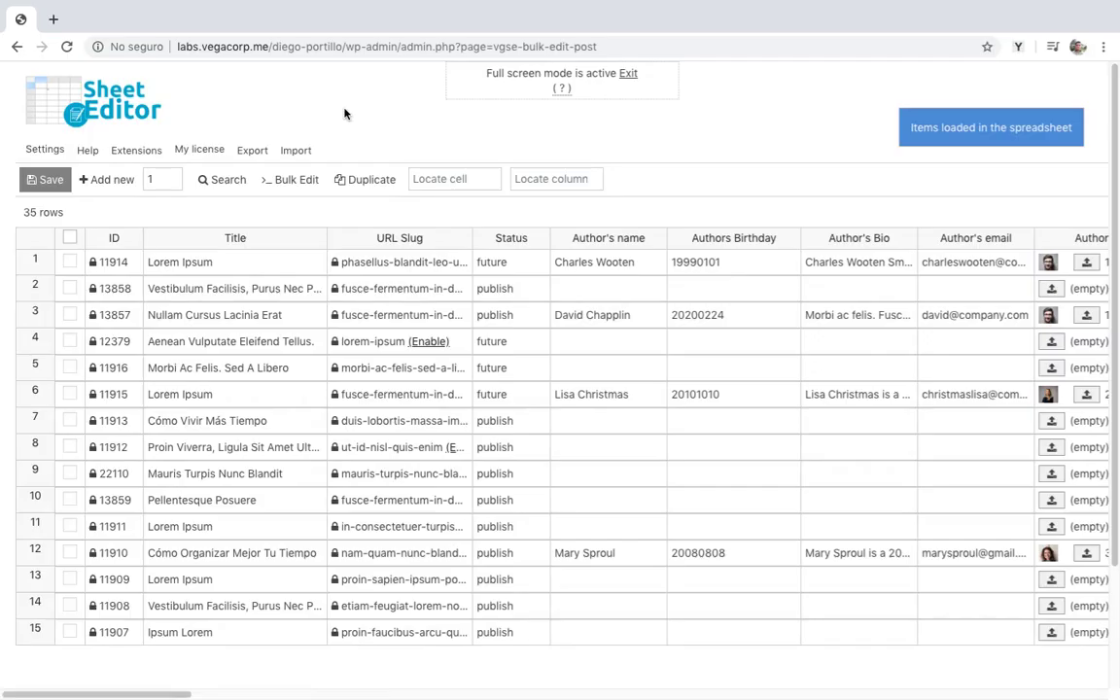
Step: Scroll across the author photo, website and location columns, then select row 1's name and birthday cells
{"action": "scroll", "coordinate": [345, 114], "scroll_direction": "right", "scroll_amount": 1}
{"action": "scroll", "coordinate": [346, 112], "scroll_direction": "right", "scroll_amount": 3}
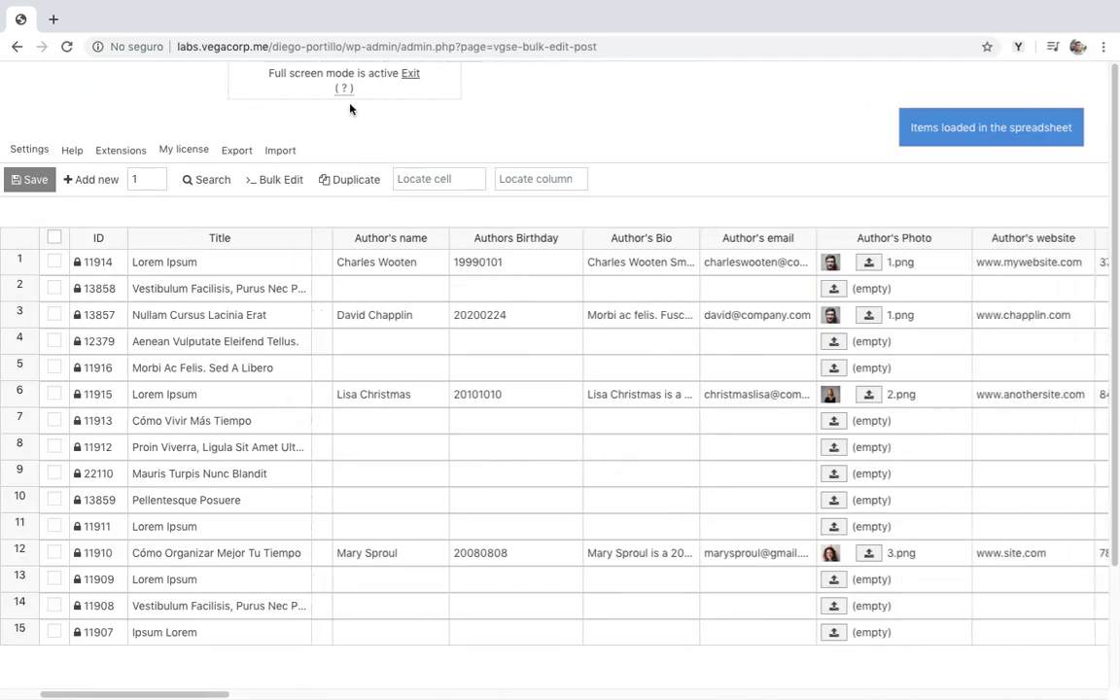
{"action": "scroll", "coordinate": [349, 109], "scroll_direction": "right", "scroll_amount": 3}
{"action": "scroll", "coordinate": [349, 109], "scroll_direction": "right", "scroll_amount": 3}
{"action": "scroll", "coordinate": [349, 109], "scroll_direction": "right", "scroll_amount": 1}
{"action": "scroll", "coordinate": [349, 109], "scroll_direction": "right", "scroll_amount": 3}
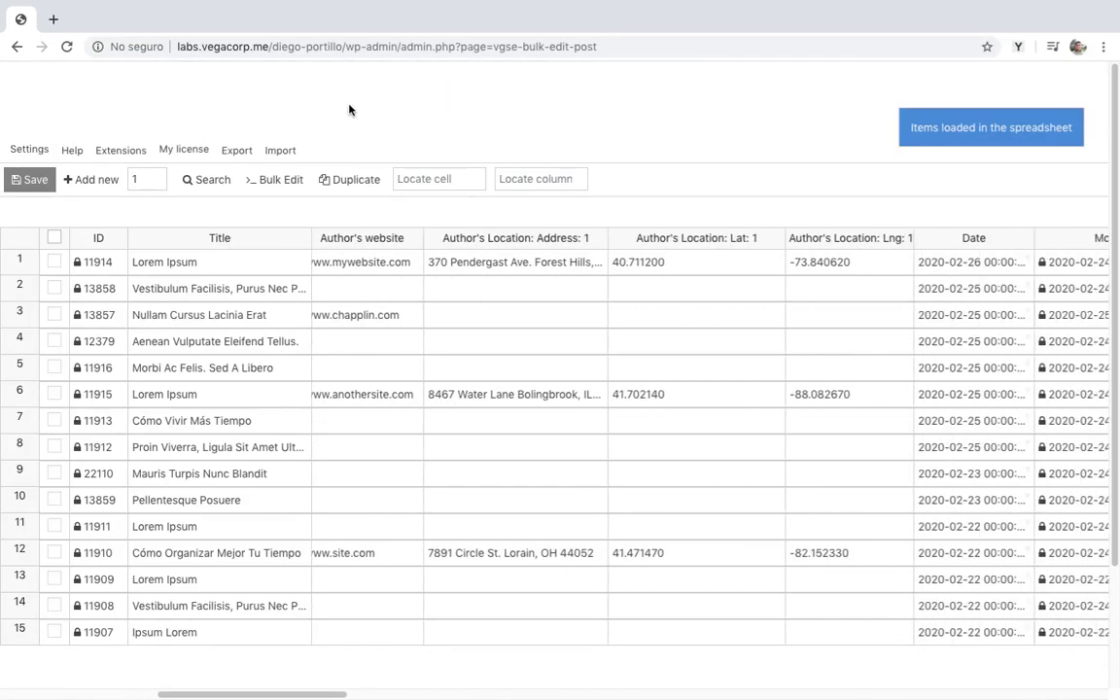
{"action": "scroll", "coordinate": [349, 109], "scroll_direction": "right", "scroll_amount": 2}
{"action": "scroll", "coordinate": [349, 109], "scroll_direction": "left", "scroll_amount": 2}
{"action": "scroll", "coordinate": [349, 109], "scroll_direction": "left", "scroll_amount": 2}
{"action": "scroll", "coordinate": [349, 109], "scroll_direction": "left", "scroll_amount": 3}
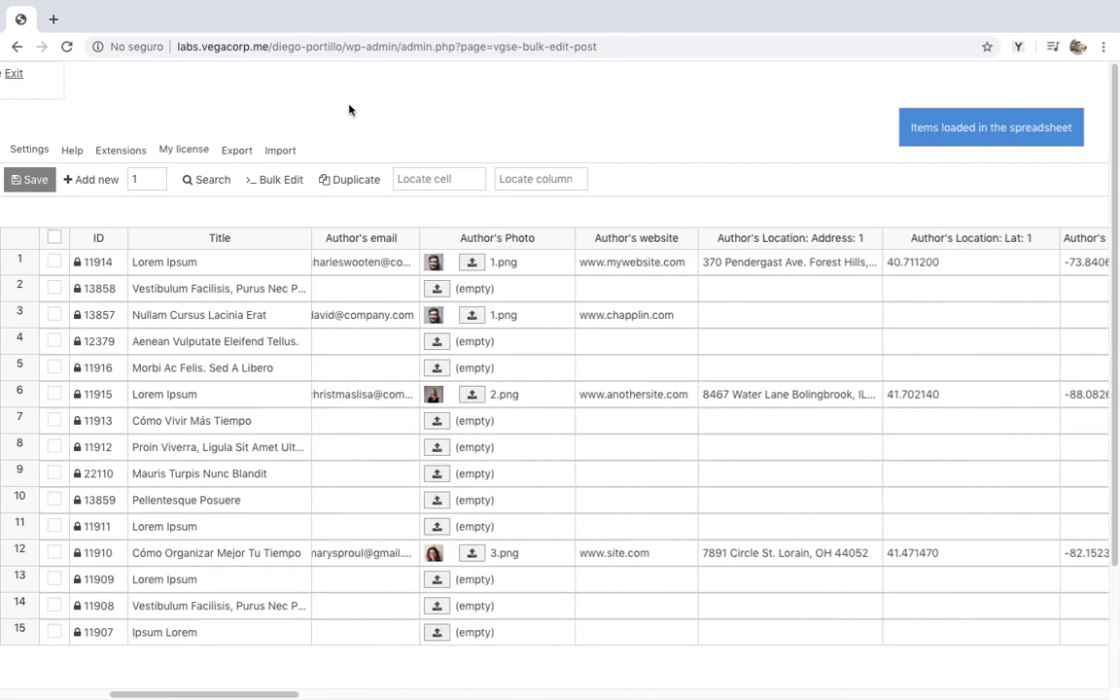
{"action": "scroll", "coordinate": [349, 108], "scroll_direction": "left", "scroll_amount": 2}
{"action": "scroll", "coordinate": [349, 109], "scroll_direction": "left", "scroll_amount": 2}
{"action": "scroll", "coordinate": [349, 109], "scroll_direction": "left", "scroll_amount": 2}
{"action": "scroll", "coordinate": [350, 109], "scroll_direction": "left", "scroll_amount": 2}
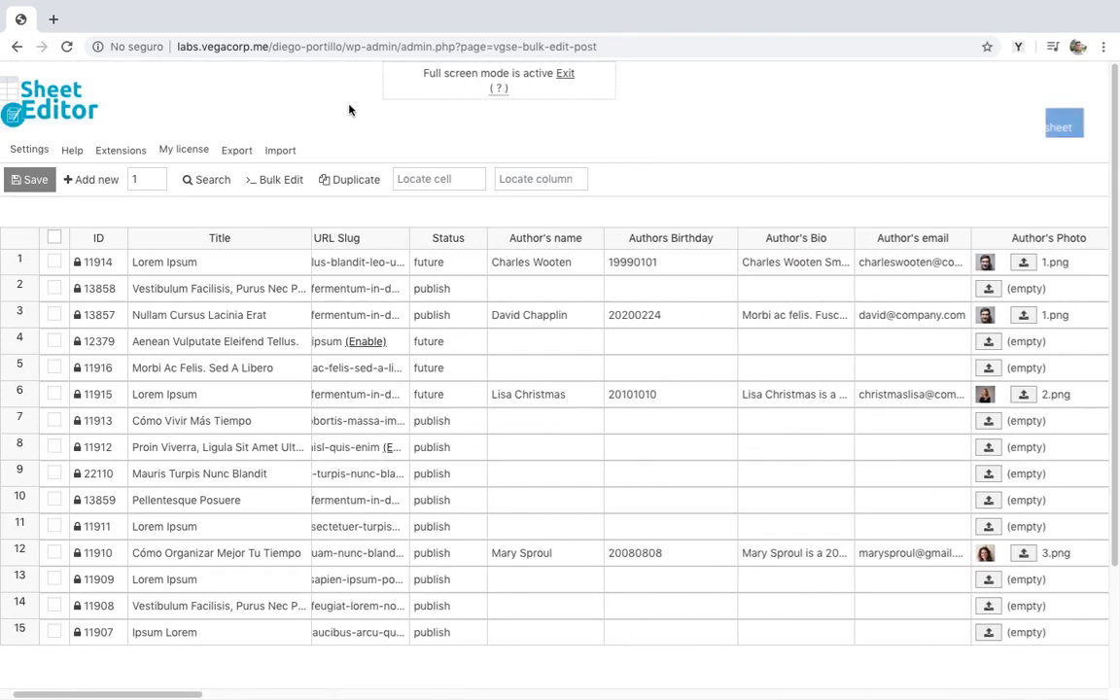
{"action": "scroll", "coordinate": [351, 109], "scroll_direction": "left", "scroll_amount": 2}
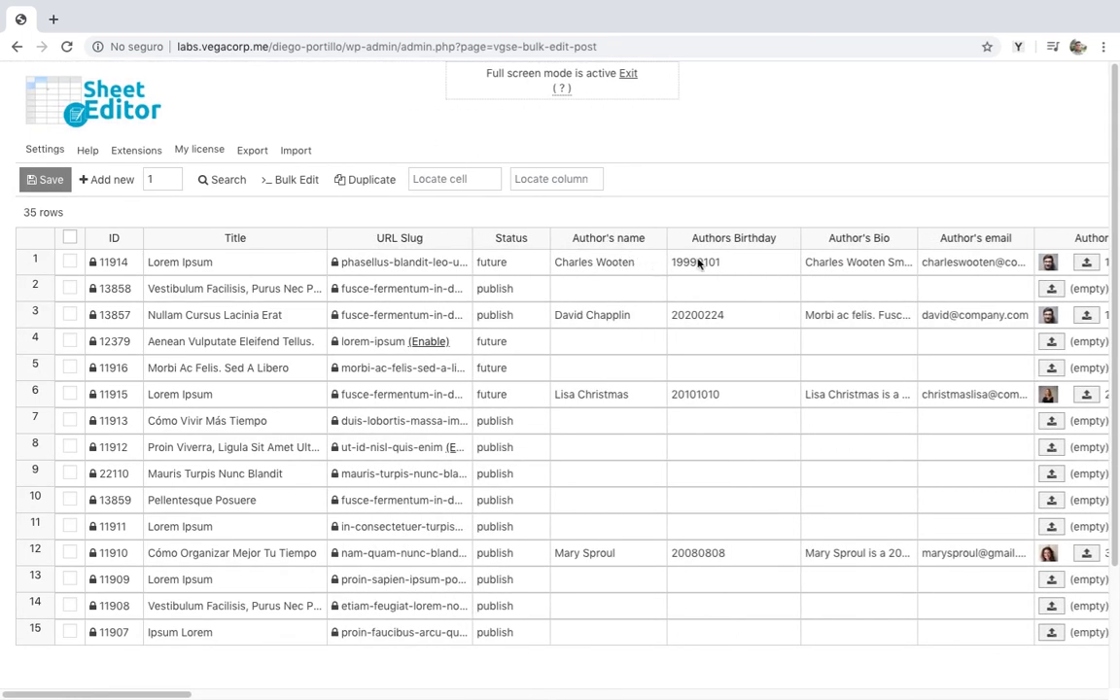
{"action": "left_click", "coordinate": [651, 264]}
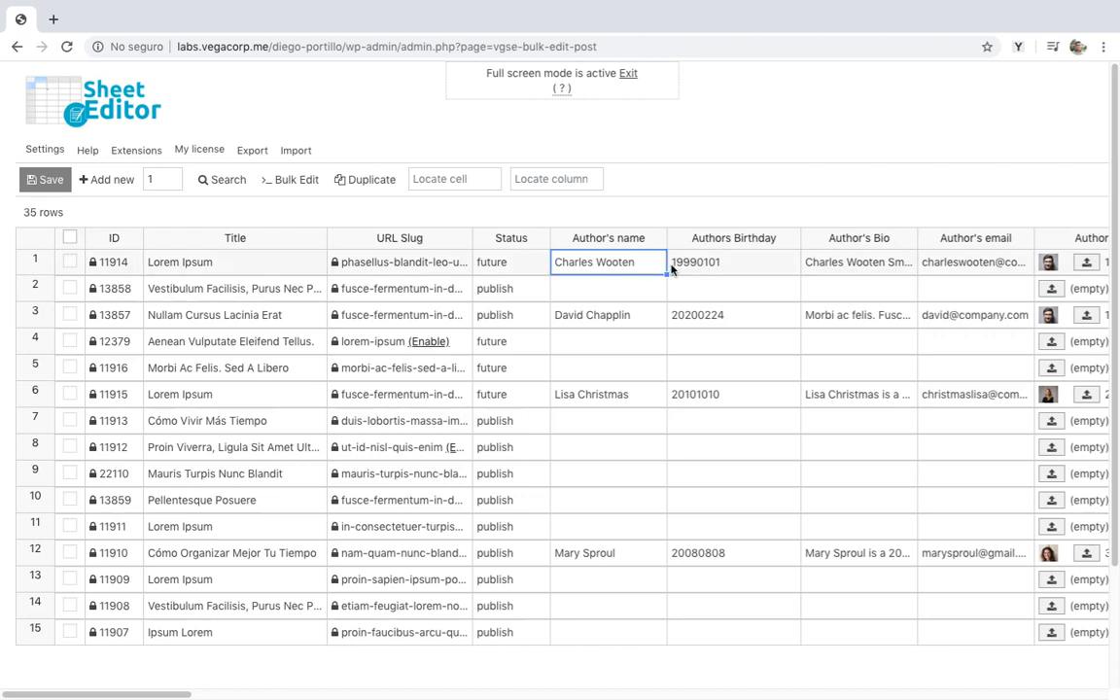
{"action": "left_click", "coordinate": [747, 262]}
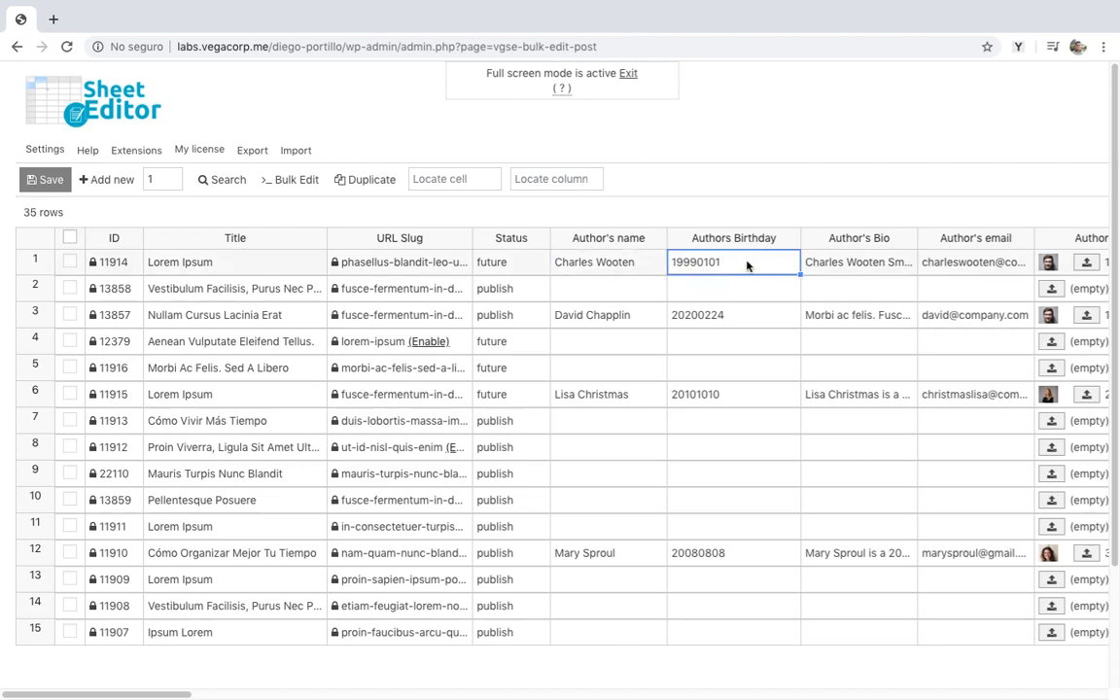
{"action": "left_click", "coordinate": [835, 264]}
{"action": "left_click", "coordinate": [962, 264]}
{"action": "key", "text": "Right"}
{"action": "key", "text": "Right"}
{"action": "left_click", "coordinate": [965, 267]}
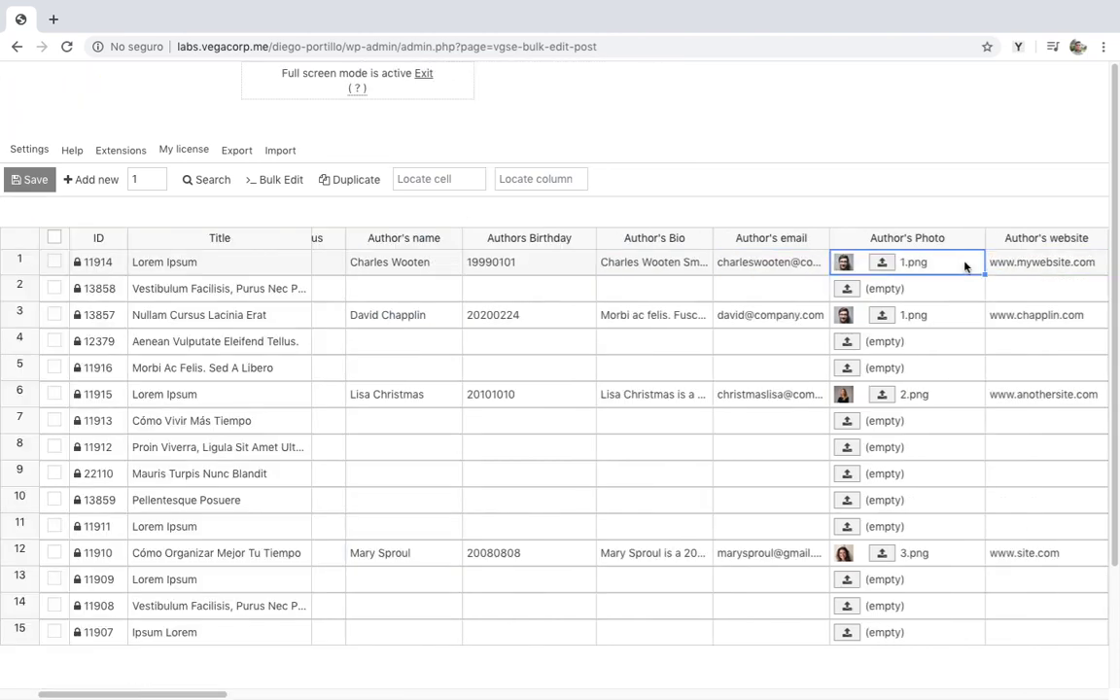
{"action": "left_click", "coordinate": [881, 264]}
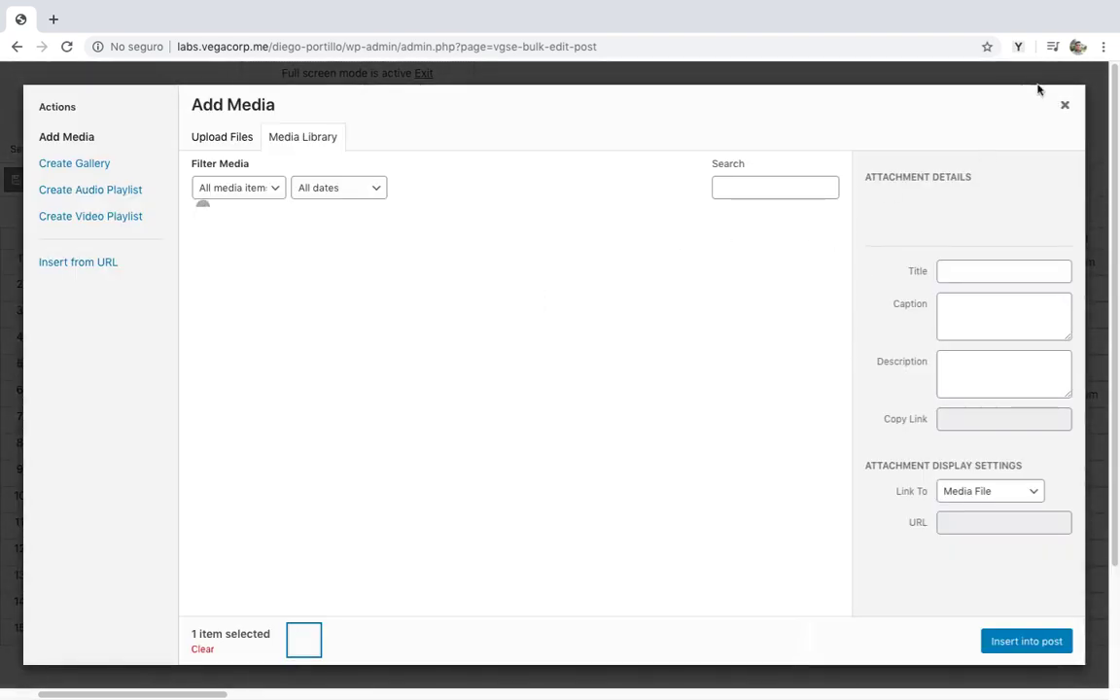
{"action": "left_click", "coordinate": [1062, 103]}
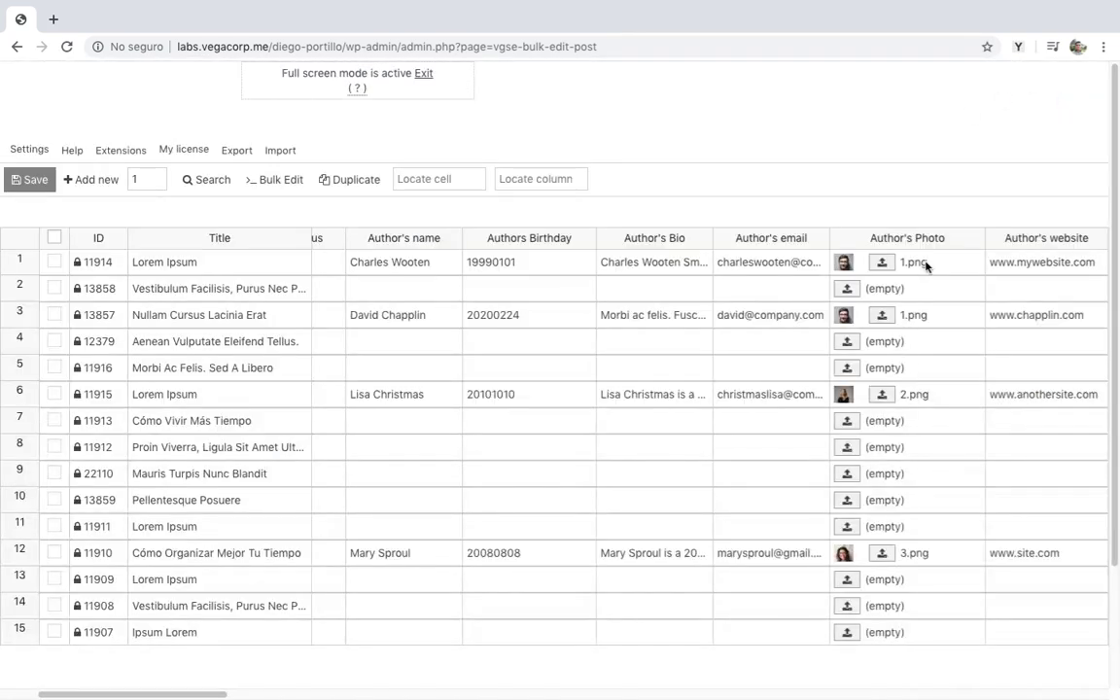
{"action": "left_click", "coordinate": [787, 288]}
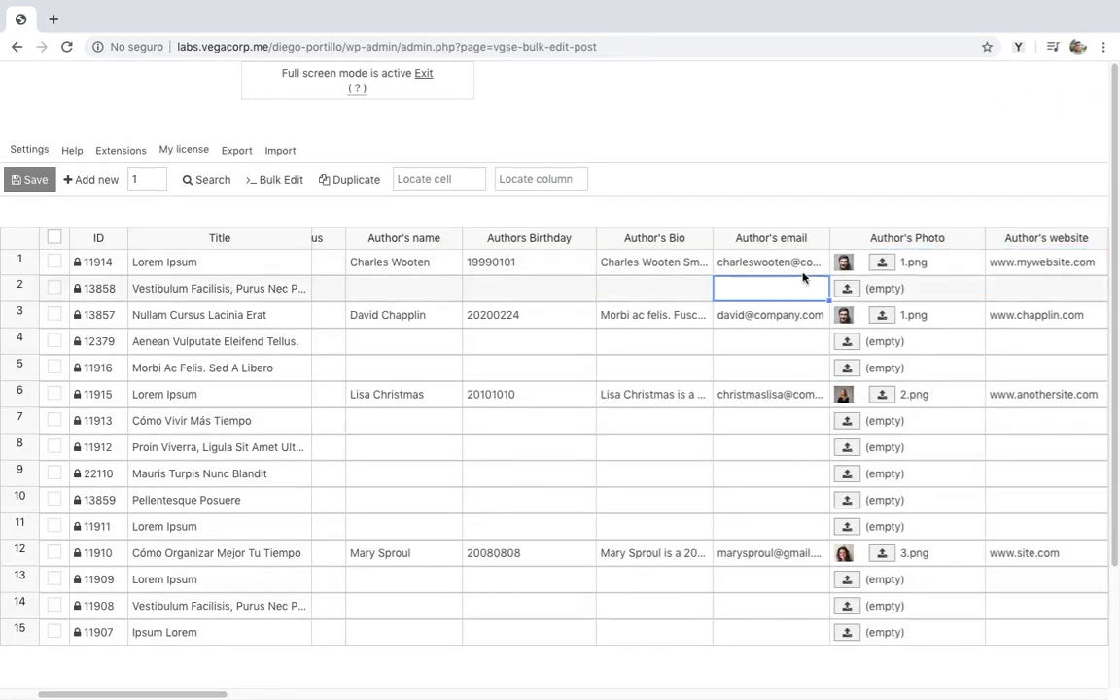
{"action": "key", "text": "Up"}
{"action": "key", "text": "Right"}
{"action": "key", "text": "Right"}
{"action": "key", "text": "Right"}
{"action": "key", "text": "Right"}
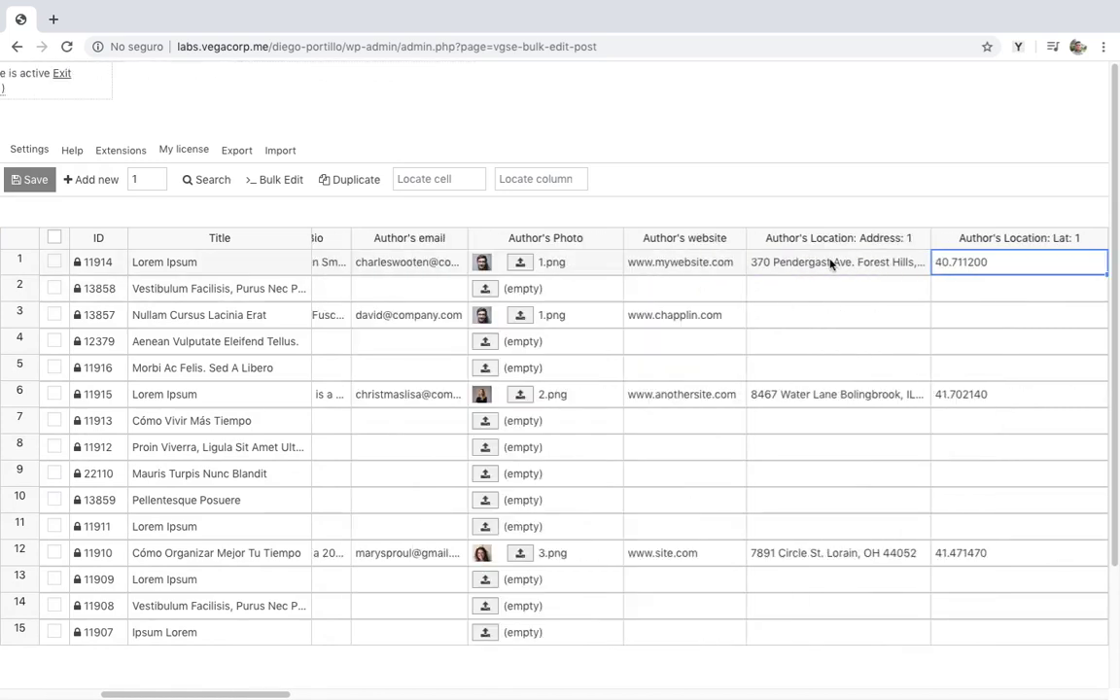
{"action": "key", "text": "Right"}
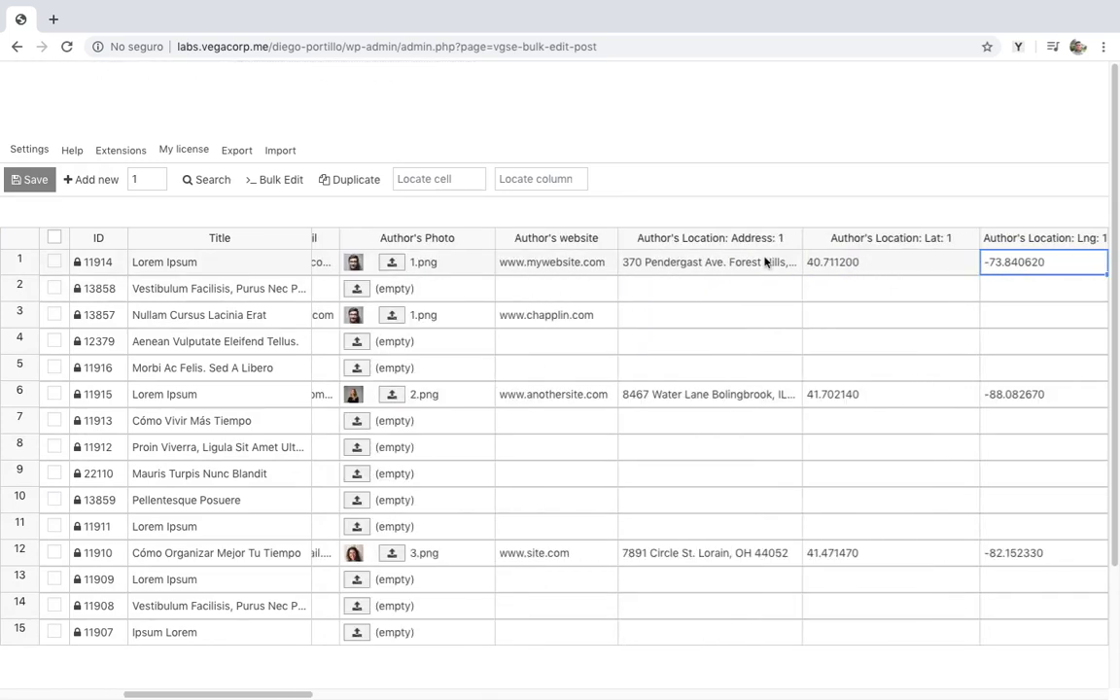
{"action": "key", "text": "Left"}
{"action": "key", "text": "Left"}
{"action": "key", "text": "Right"}
{"action": "key", "text": "Right"}
{"action": "key", "text": "Left"}
{"action": "key", "text": "Left"}
{"action": "key", "text": "Left"}
{"action": "key", "text": "Left"}
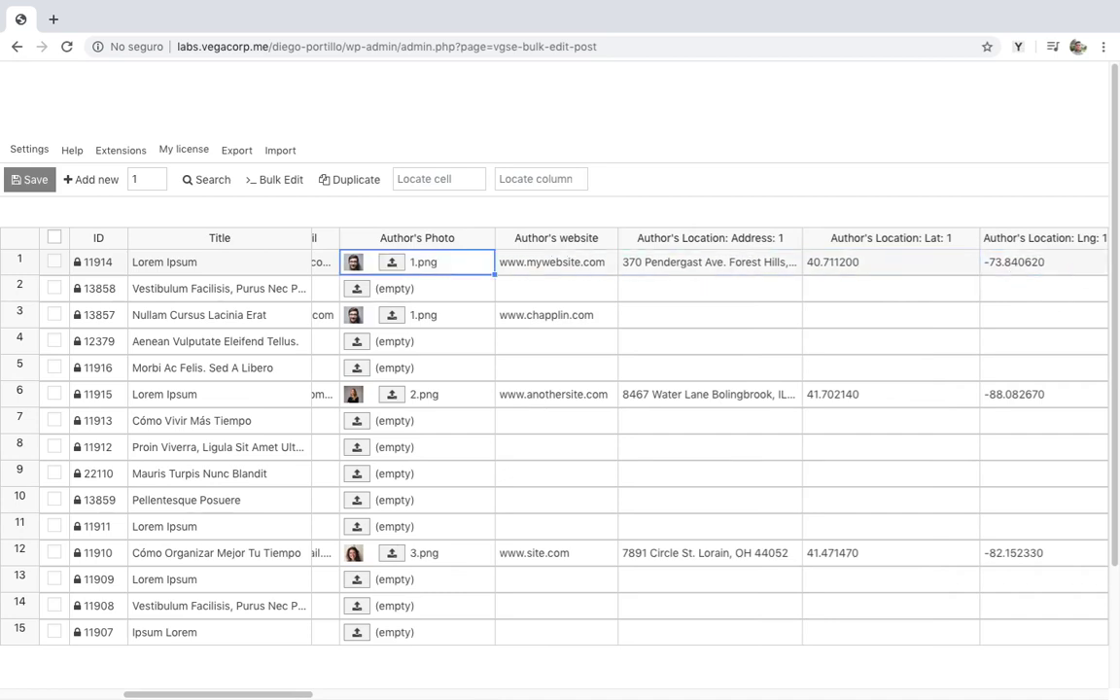
{"action": "key", "text": "Left"}
{"action": "key", "text": "Left"}
{"action": "key", "text": "Left"}
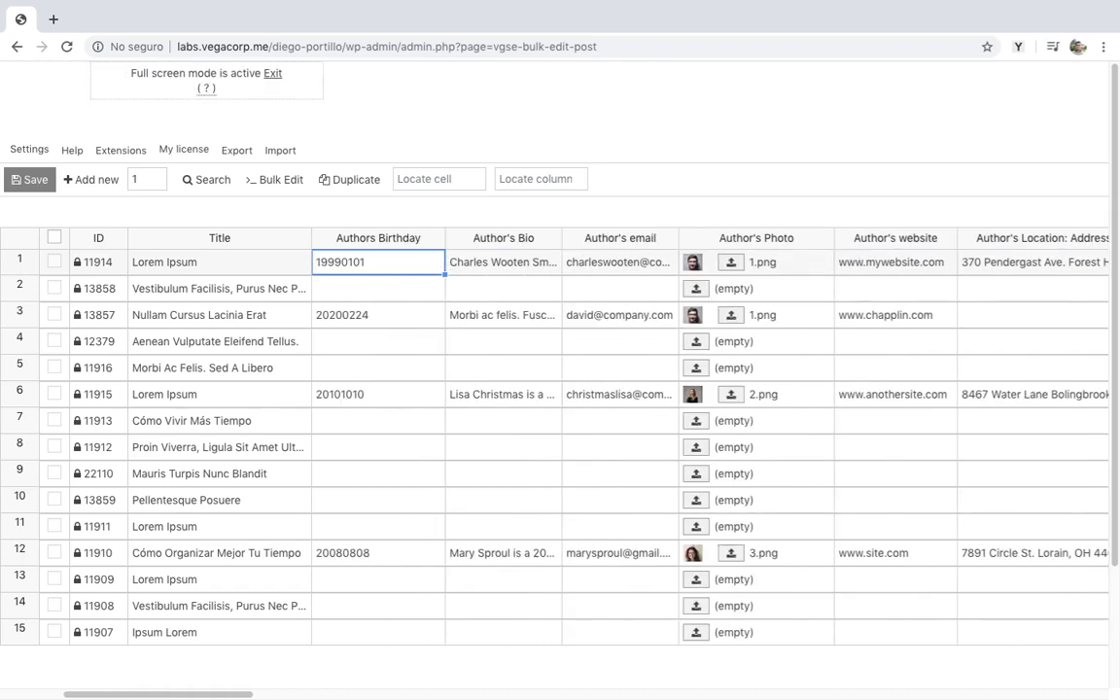
{"action": "key", "text": "Left"}
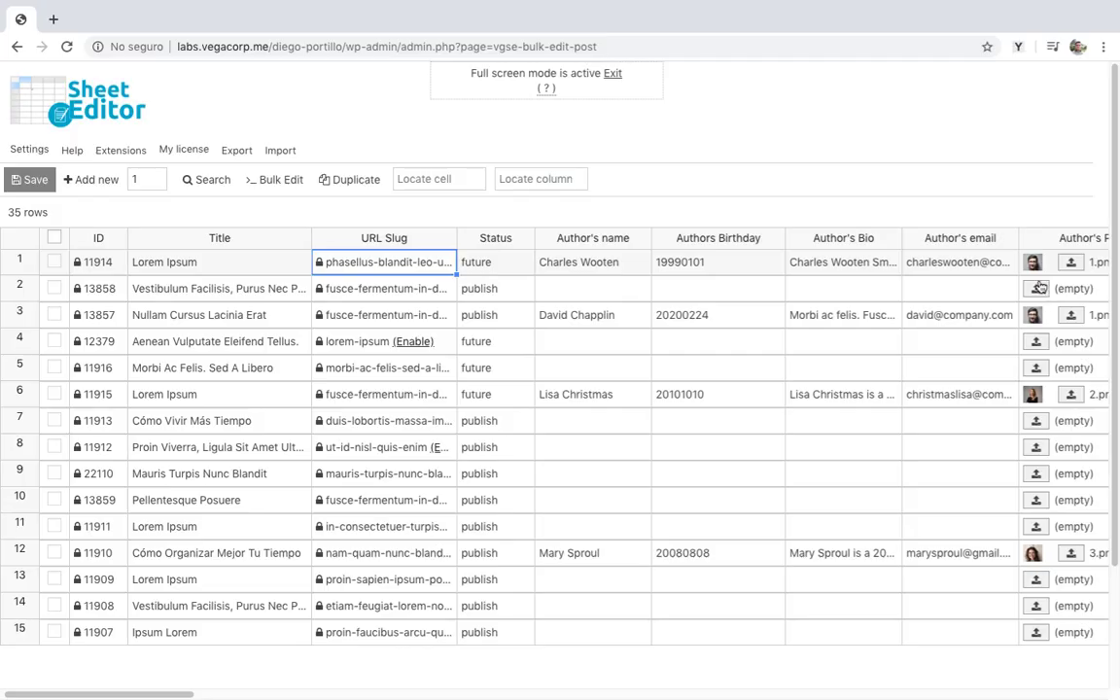
{"action": "left_click", "coordinate": [756, 288]}
{"action": "type", "text": "19930303"}
{"action": "key", "text": "Tab"}
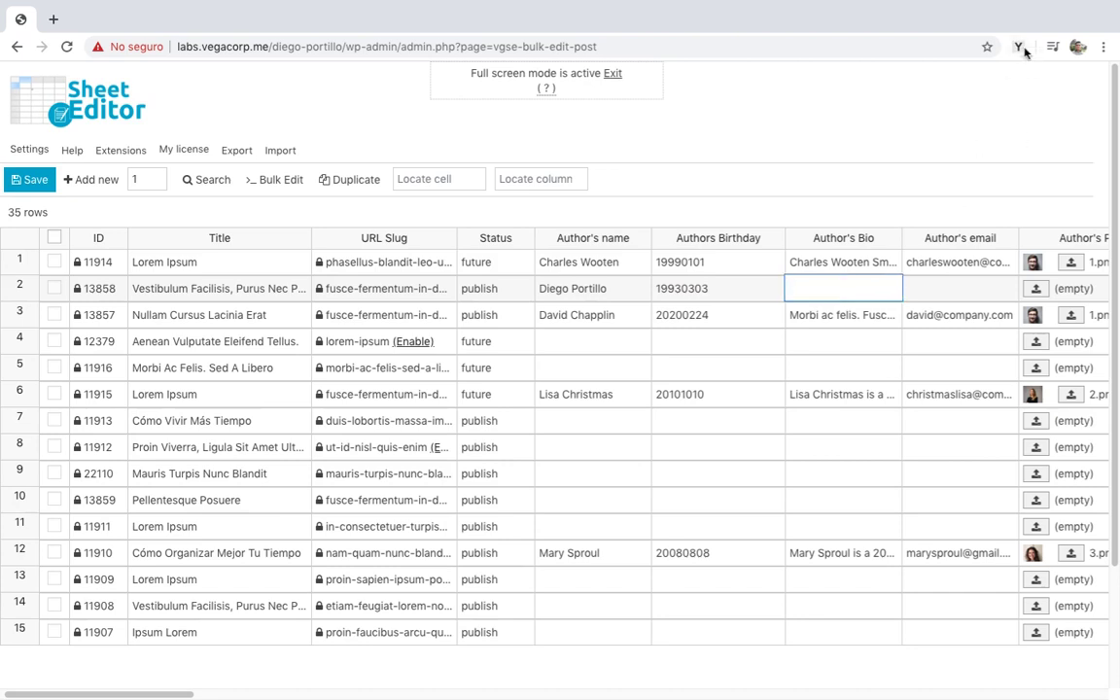
{"action": "key", "text": "ctrl+v"}
{"action": "left_click", "coordinate": [967, 300]}
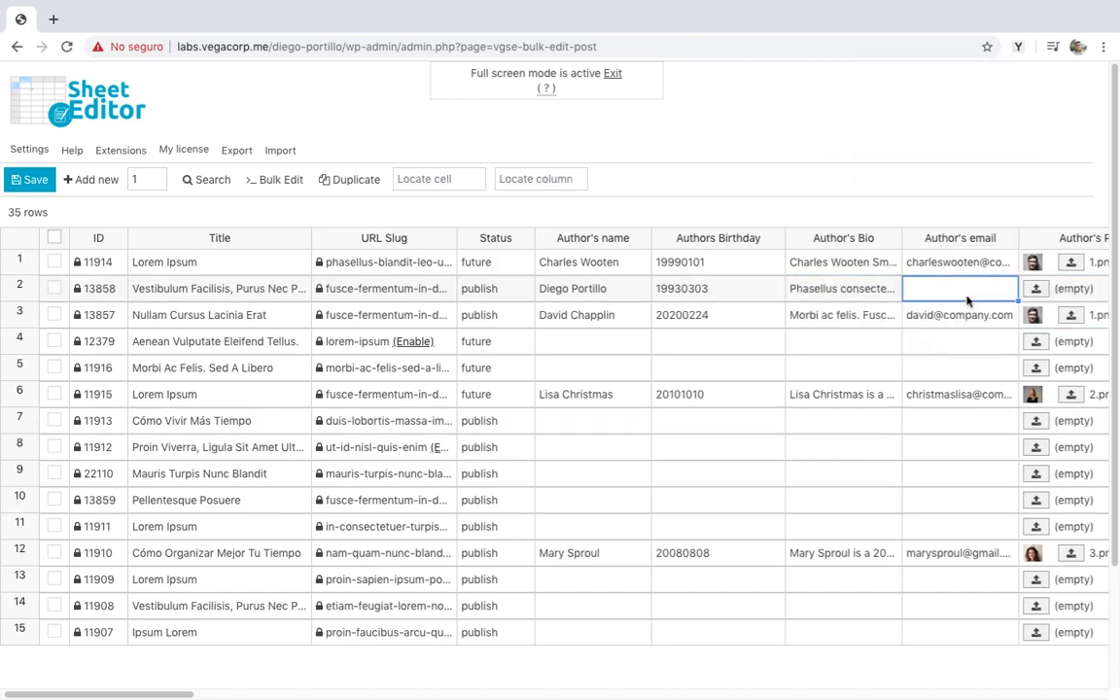
{"action": "left_click", "coordinate": [1018, 45]}
{"action": "left_click", "coordinate": [933, 251]}
{"action": "left_click", "coordinate": [1035, 288]}
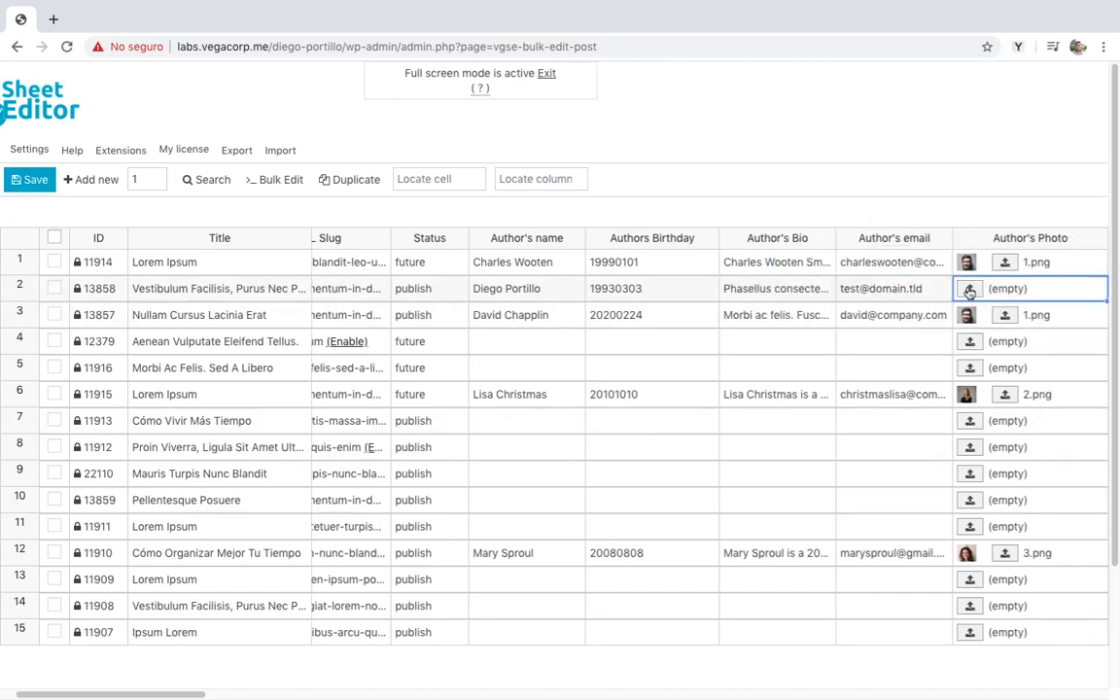
{"action": "left_click", "coordinate": [570, 259]}
{"action": "key", "text": "Return"}
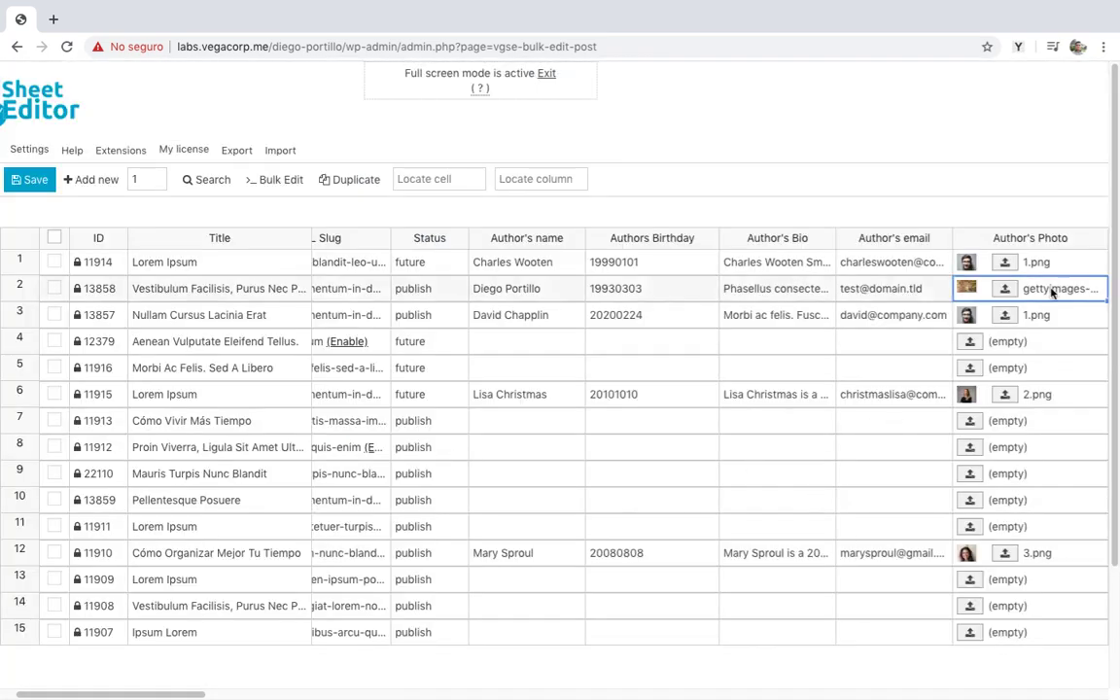
{"action": "key", "text": "Tab"}
{"action": "type", "text": "www.mywebsite.com"}
{"action": "left_click", "coordinate": [984, 400]}
Step: Copy row 6's address into row 2's location cell and scroll the sheet back left
{"action": "key", "text": "ctrl+c"}
{"action": "left_click", "coordinate": [994, 288]}
{"action": "key", "text": "ctrl+v"}
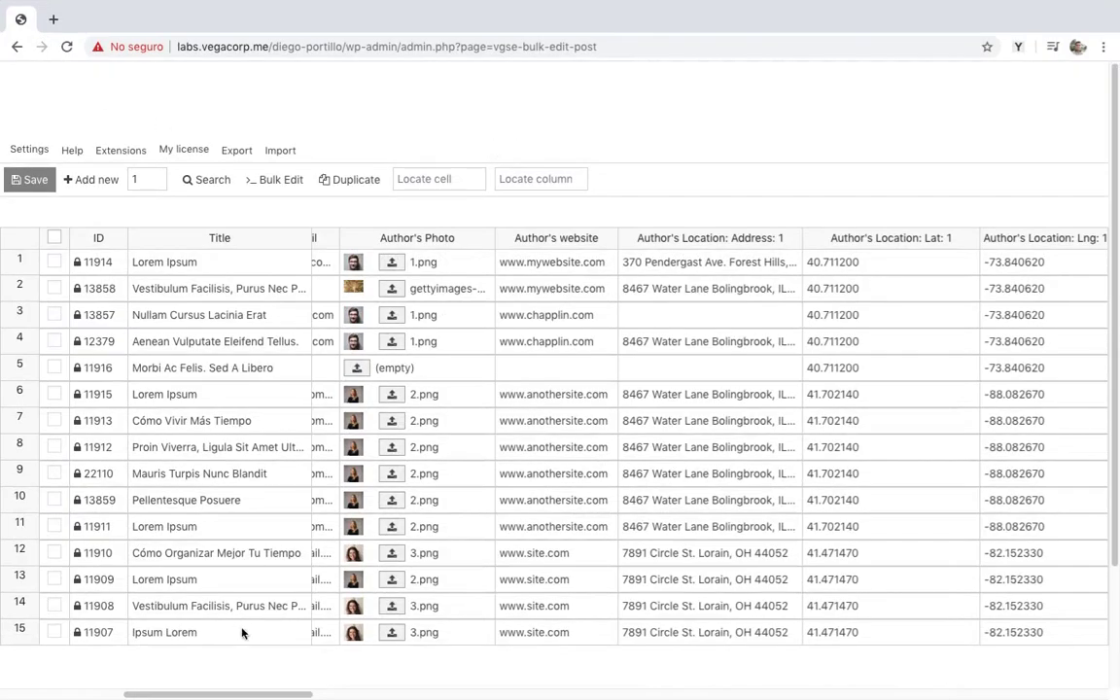
{"action": "left_click_drag", "start_coordinate": [240, 693], "coordinate": [117, 693]}
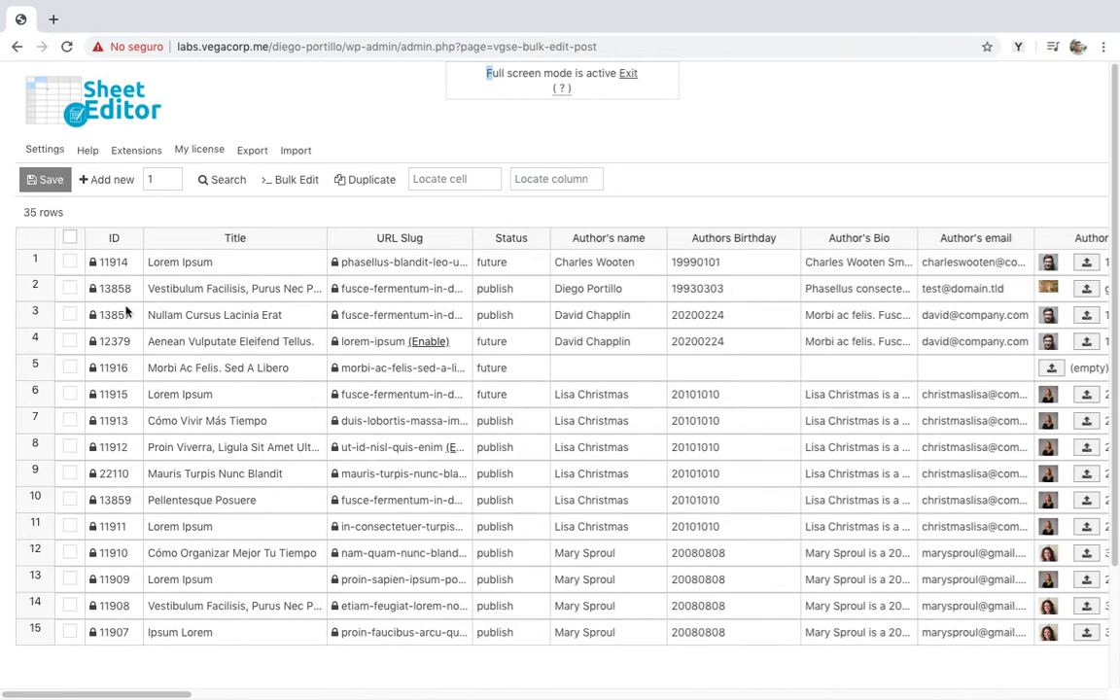
Step: Select rows 1, 4, 6, 8, 10 and 11 for bulk editing
{"action": "left_click", "coordinate": [68, 263]}
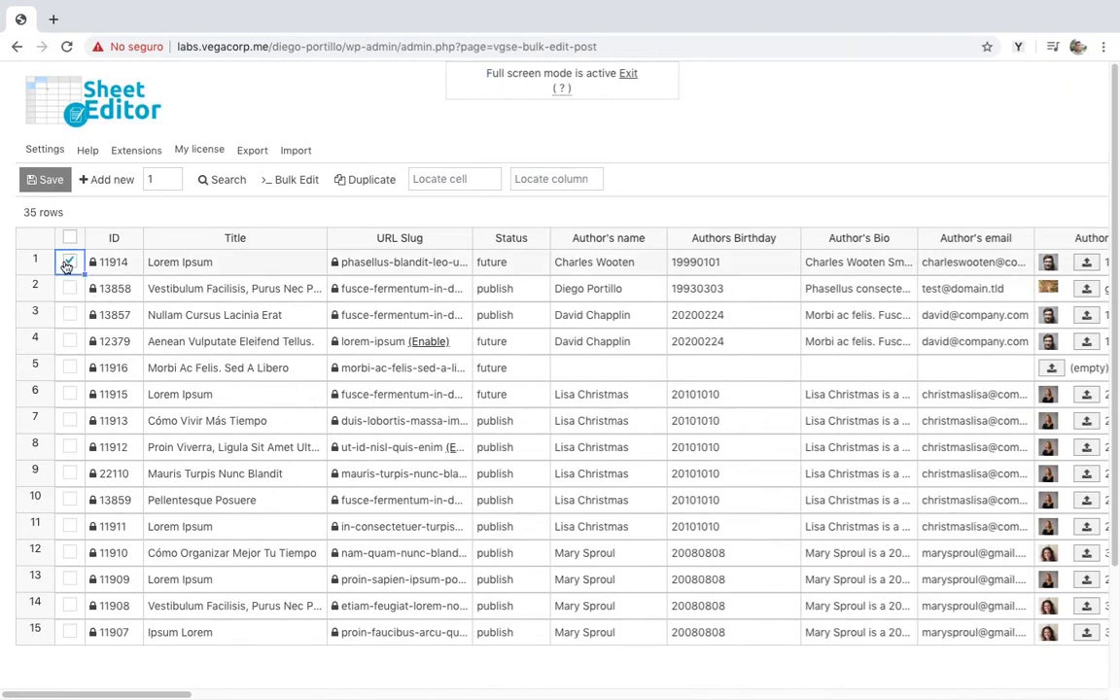
{"action": "left_click", "coordinate": [69, 342]}
{"action": "left_click", "coordinate": [70, 395]}
{"action": "left_click", "coordinate": [69, 448]}
{"action": "left_click", "coordinate": [70, 501]}
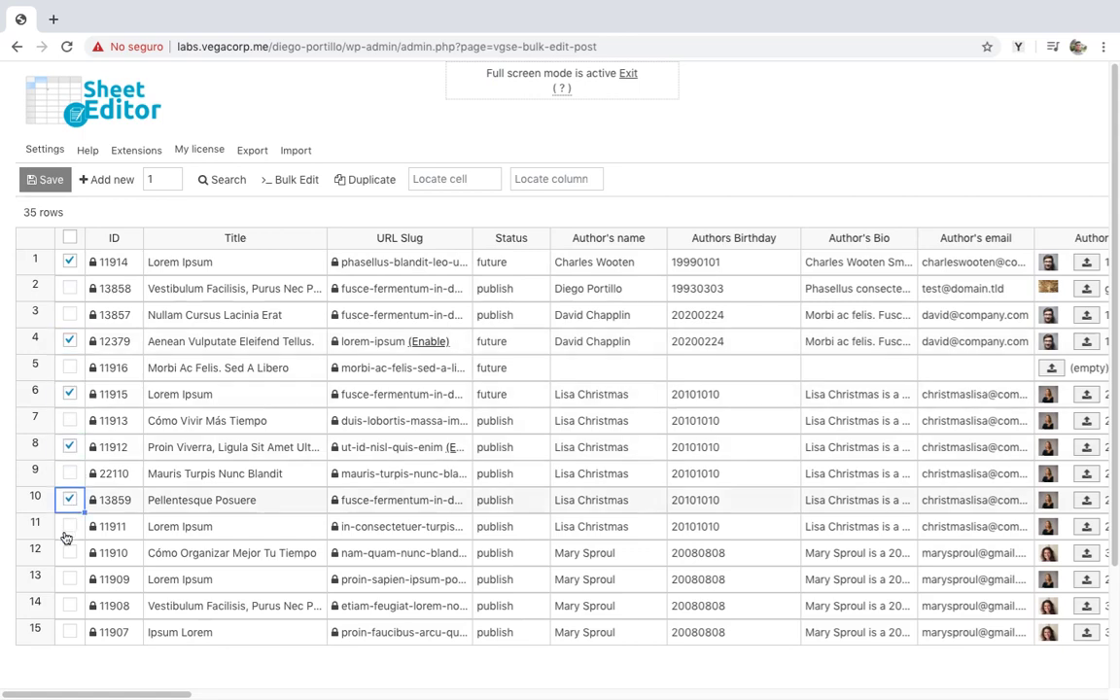
{"action": "left_click", "coordinate": [70, 526]}
{"action": "left_click", "coordinate": [290, 180]}
{"action": "left_click", "coordinate": [498, 308]}
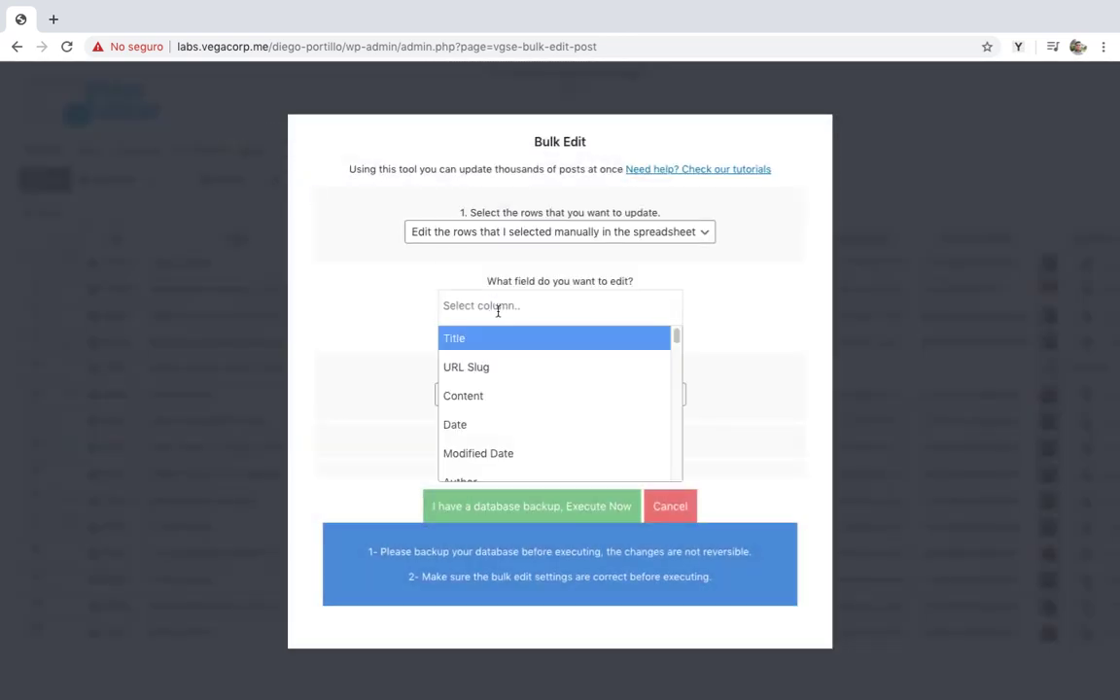
{"action": "type", "text": "webs"}
{"action": "left_click", "coordinate": [507, 335]}
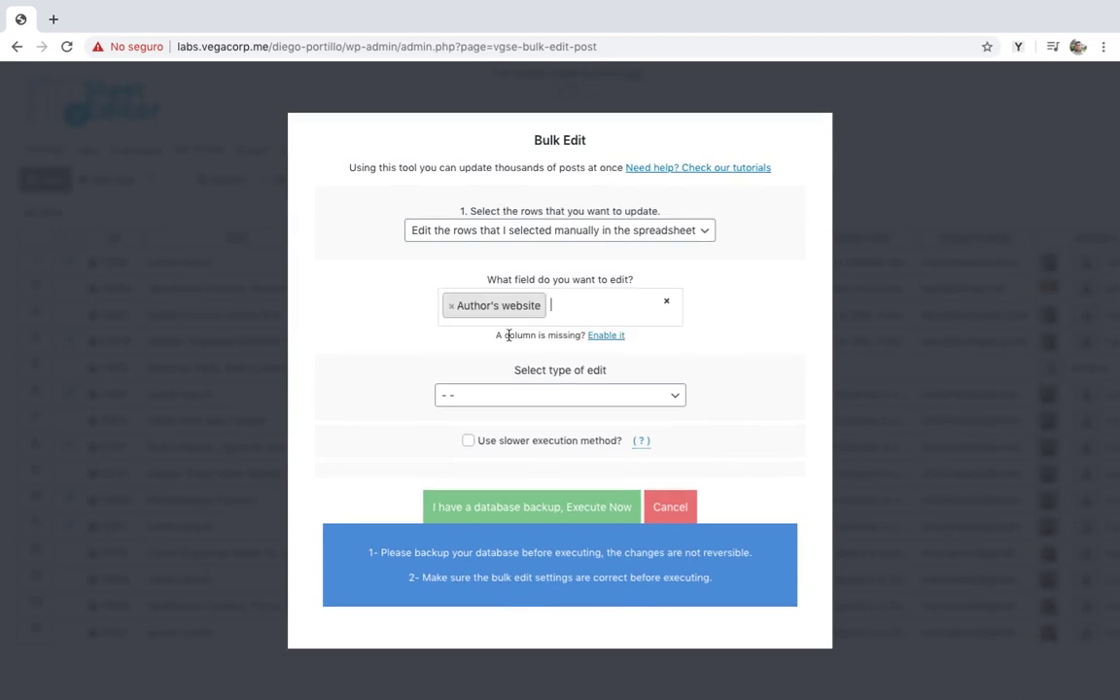
{"action": "left_click", "coordinate": [526, 399]}
{"action": "left_click", "coordinate": [517, 421]}
{"action": "type", "text": "www.website.com"}
{"action": "left_click", "coordinate": [531, 531]}
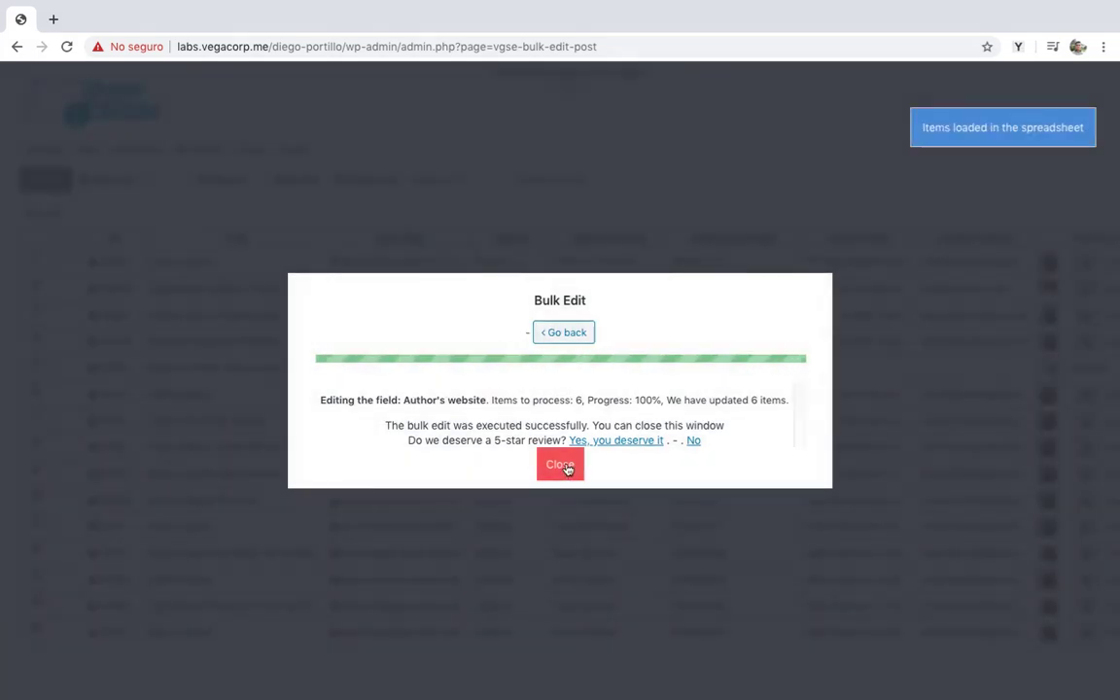
{"action": "left_click", "coordinate": [560, 465]}
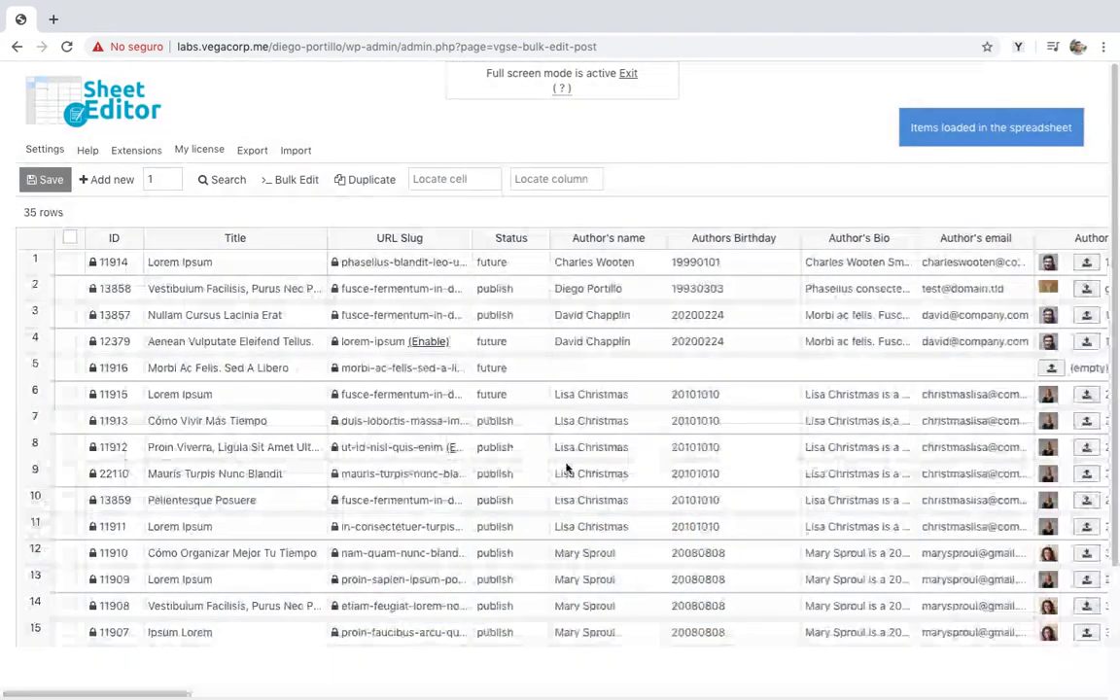
Step: Check the new Author's website value in rows 1, 6, 10 and 11
{"action": "left_click", "coordinate": [163, 273]}
{"action": "key", "text": "Right"}
{"action": "key", "text": "Right"}
{"action": "key", "text": "Right"}
{"action": "key", "text": "Right"}
{"action": "key", "text": "Right"}
{"action": "key", "text": "Right"}
{"action": "key", "text": "Right"}
{"action": "key", "text": "Right"}
{"action": "key", "text": "Right"}
{"action": "left_click", "coordinate": [848, 273]}
{"action": "left_click", "coordinate": [852, 394]}
{"action": "left_click", "coordinate": [858, 500]}
{"action": "left_click", "coordinate": [861, 526]}
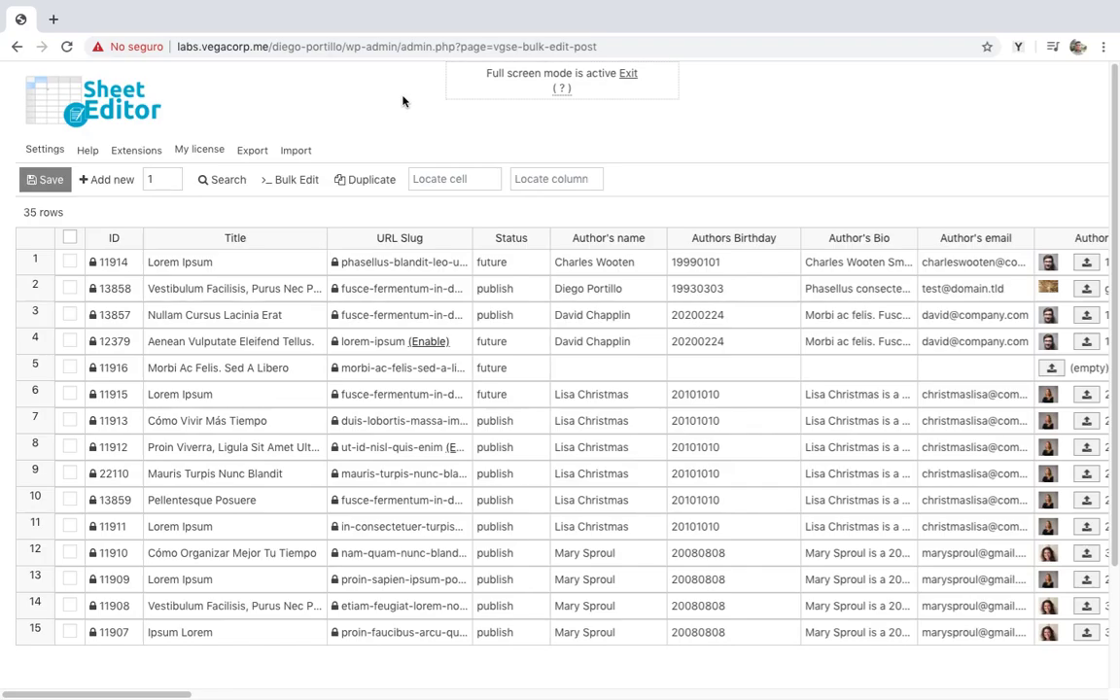
Step: Start a bulk edit limited to posts found by searching for author demo
{"action": "left_click", "coordinate": [292, 181]}
{"action": "left_click", "coordinate": [687, 231]}
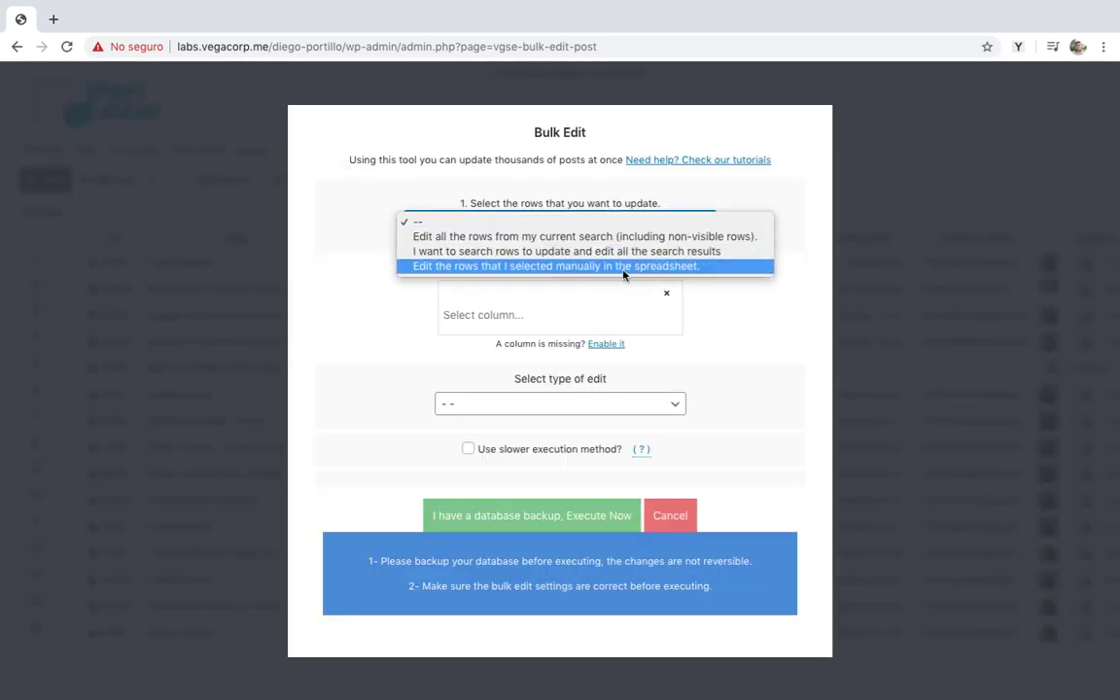
{"action": "left_click", "coordinate": [570, 251]}
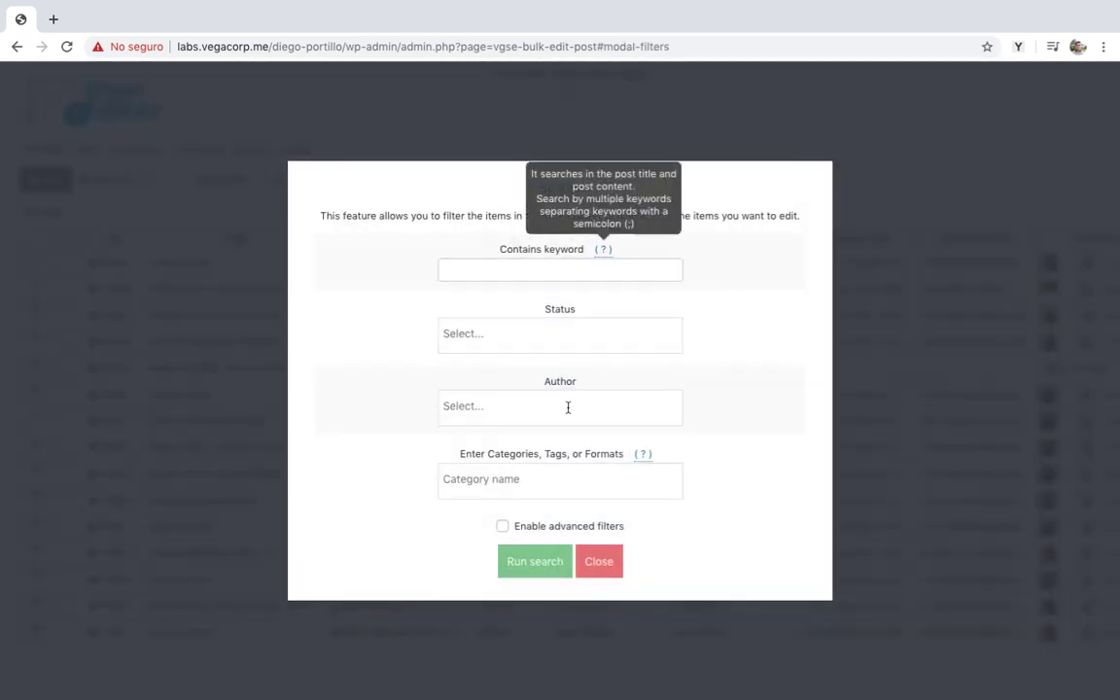
{"action": "left_click", "coordinate": [568, 408]}
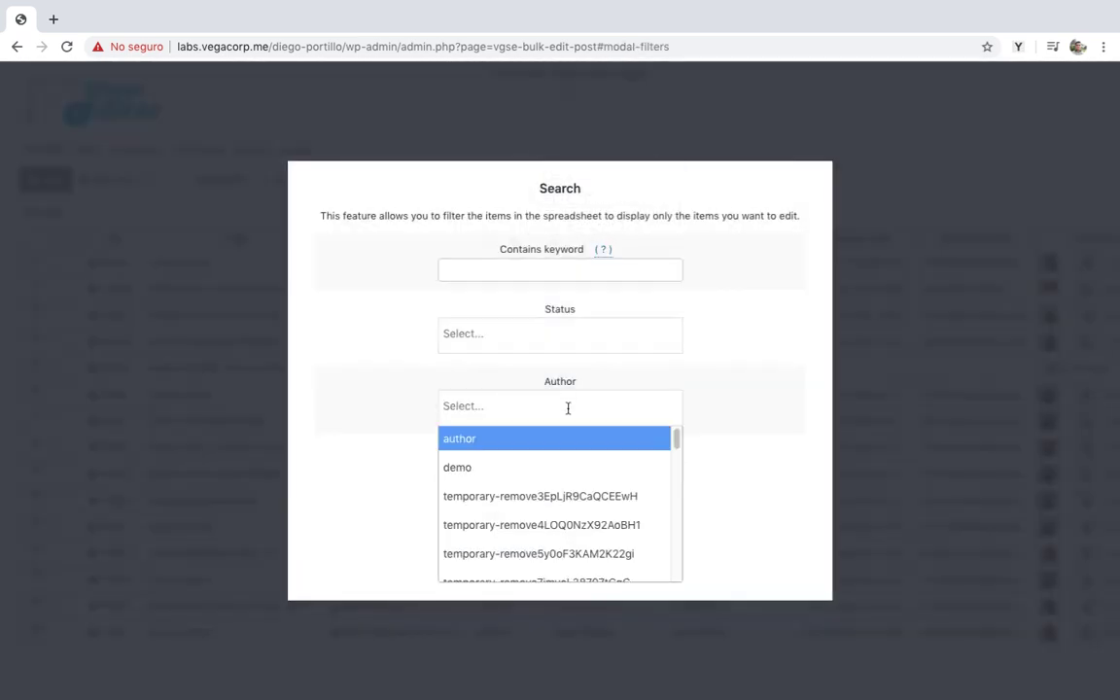
{"action": "left_click", "coordinate": [545, 468]}
{"action": "left_click", "coordinate": [541, 562]}
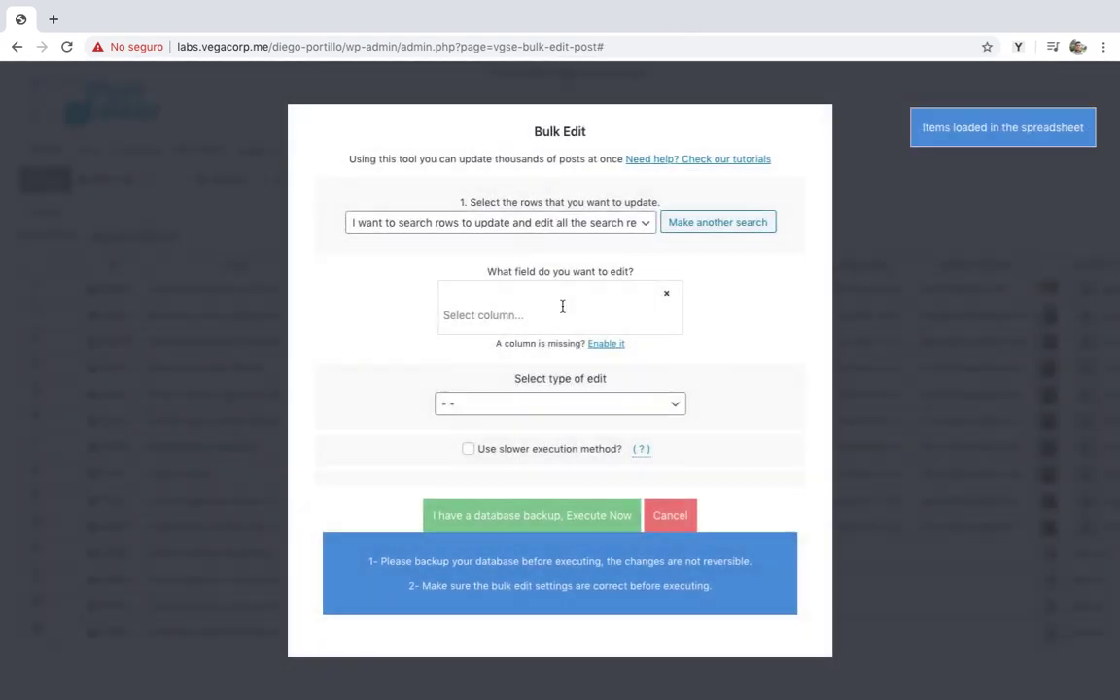
Step: Bulk-set Author's Photo to the man's portrait on those search results
{"action": "left_click", "coordinate": [563, 309]}
{"action": "type", "text": "photo"}
{"action": "left_click", "coordinate": [540, 358]}
{"action": "left_click", "coordinate": [523, 397]}
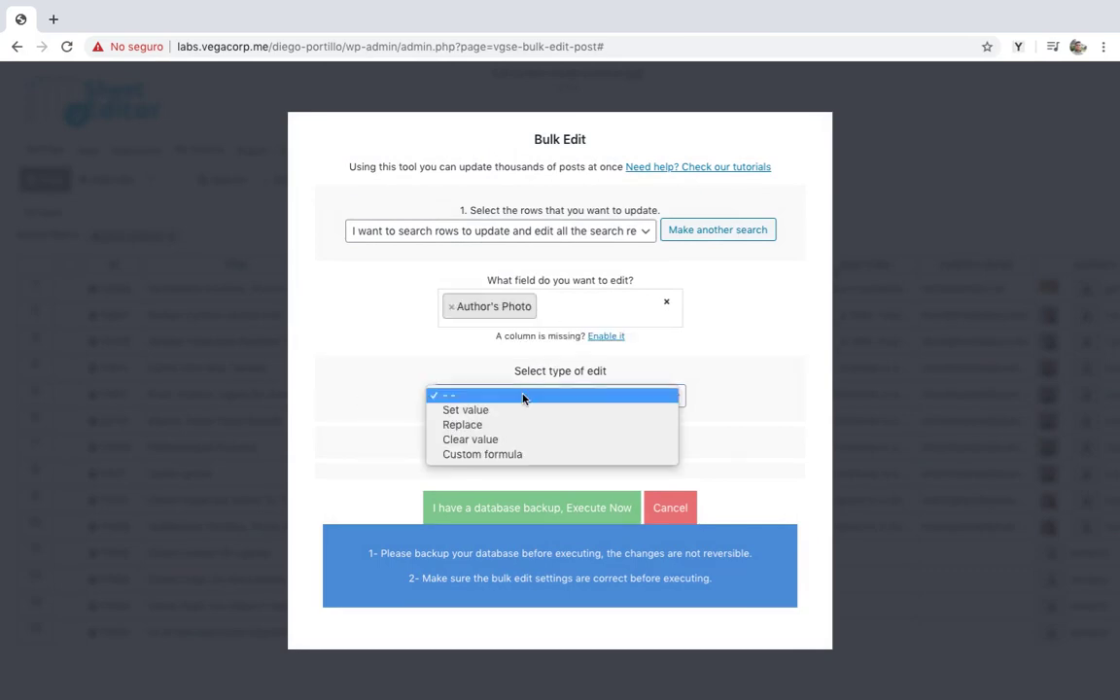
{"action": "left_click", "coordinate": [520, 410]}
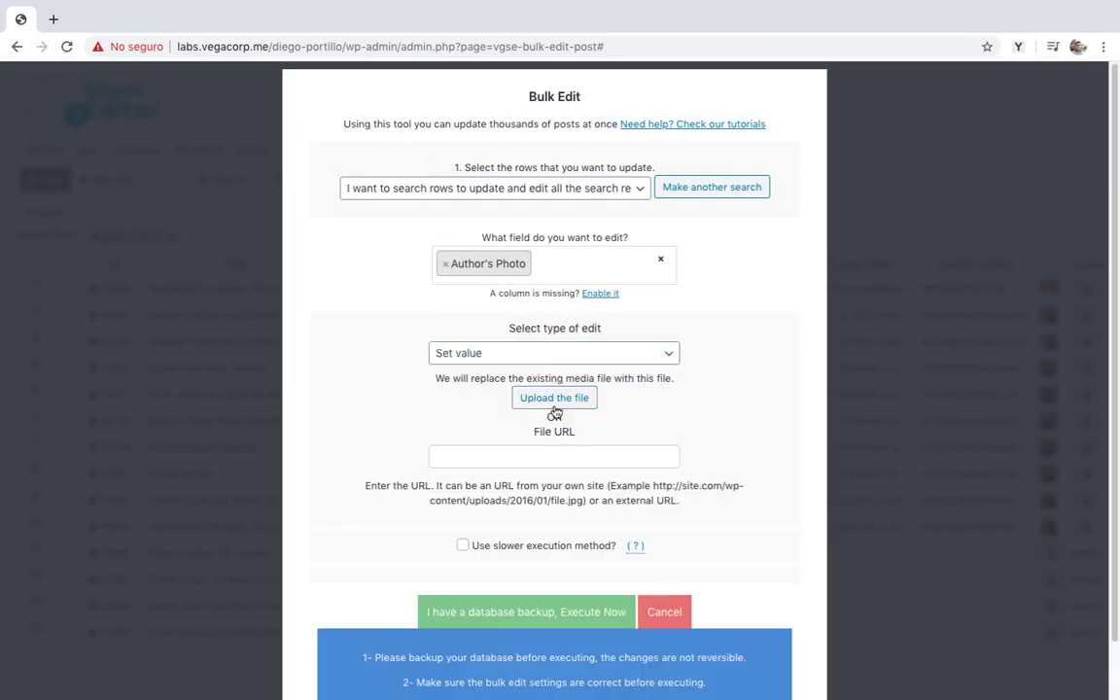
{"action": "left_click", "coordinate": [550, 398]}
{"action": "left_click", "coordinate": [478, 246]}
{"action": "left_click", "coordinate": [1039, 653]}
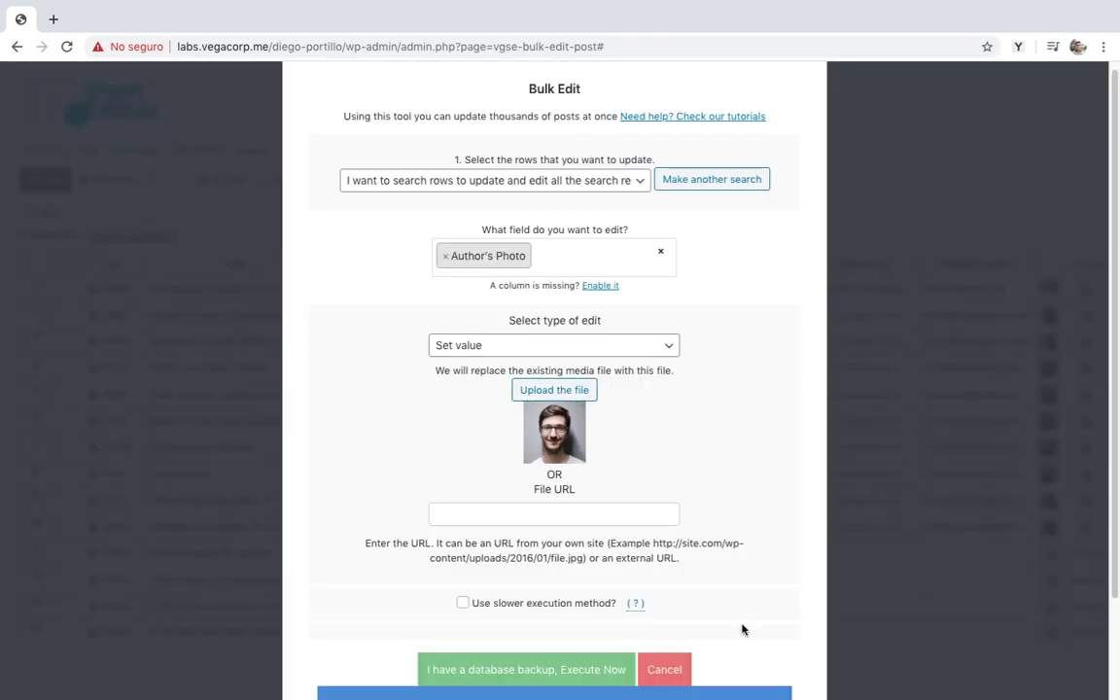
{"action": "left_click", "coordinate": [617, 672]}
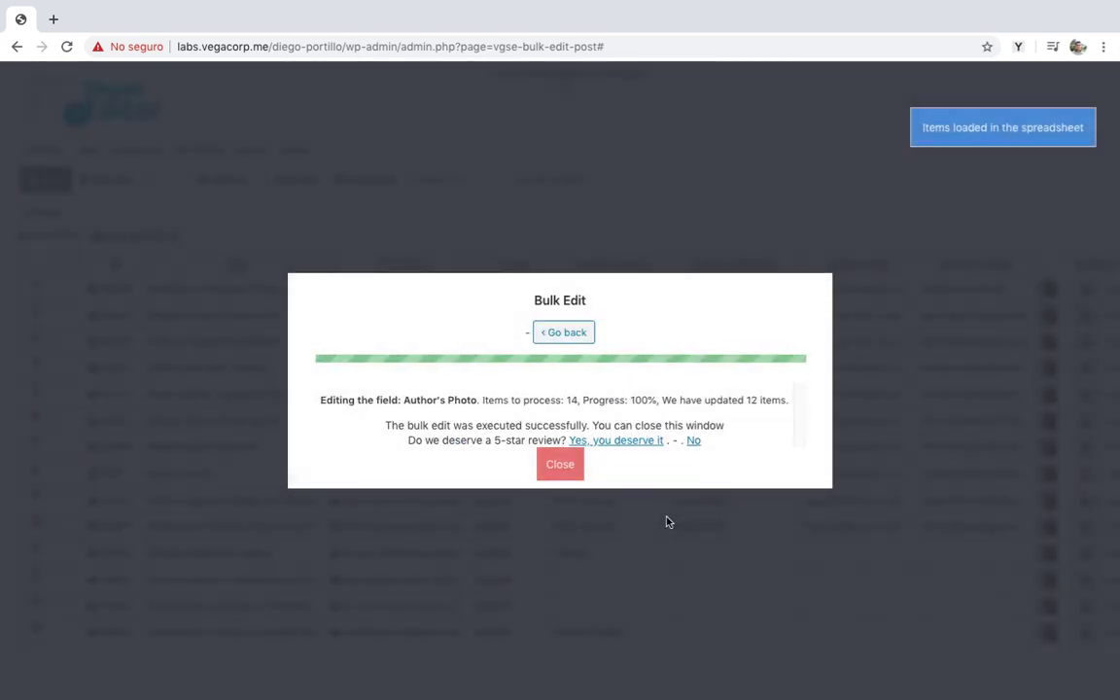
{"action": "left_click", "coordinate": [563, 465]}
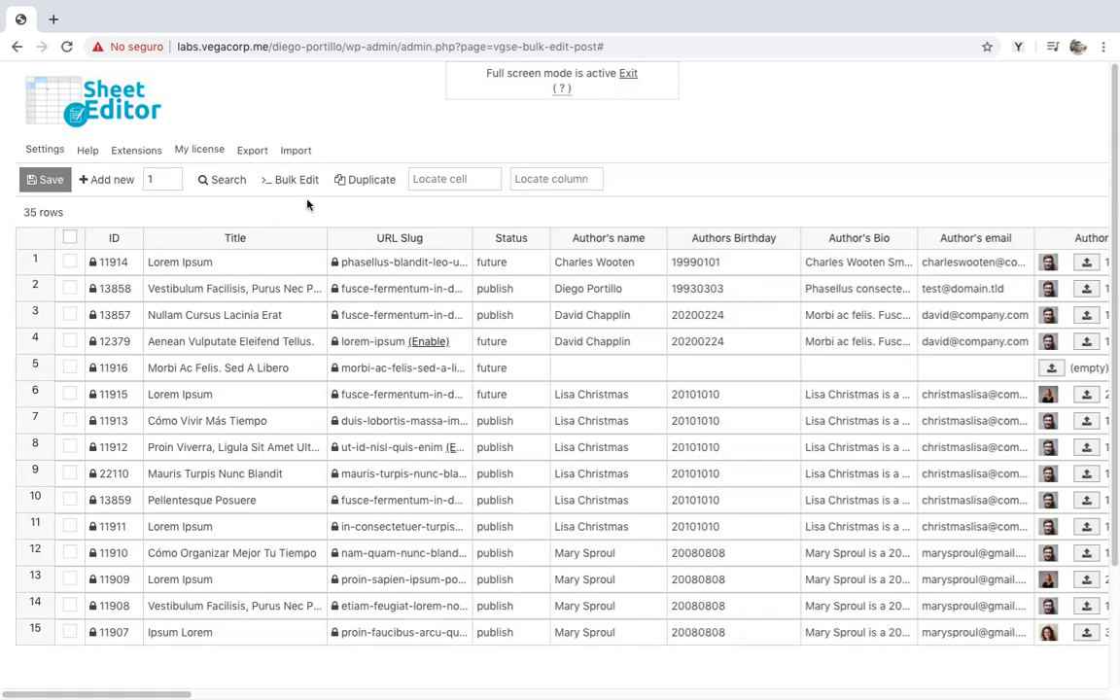
{"action": "left_click", "coordinate": [291, 180]}
{"action": "left_click", "coordinate": [603, 220]}
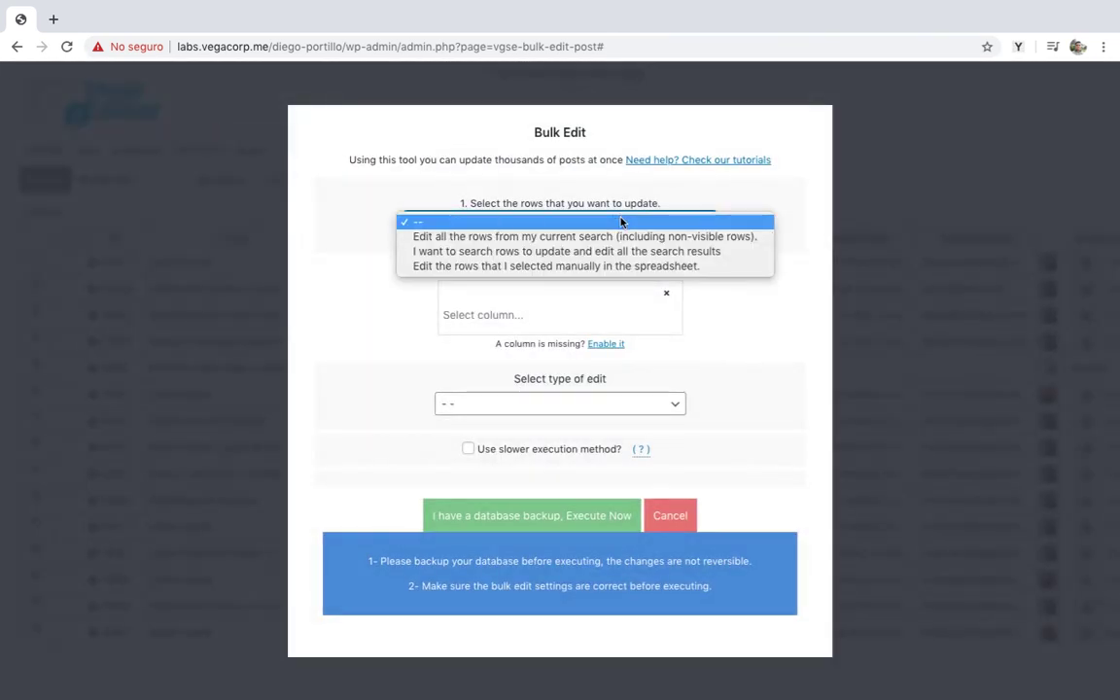
{"action": "left_click", "coordinate": [620, 238]}
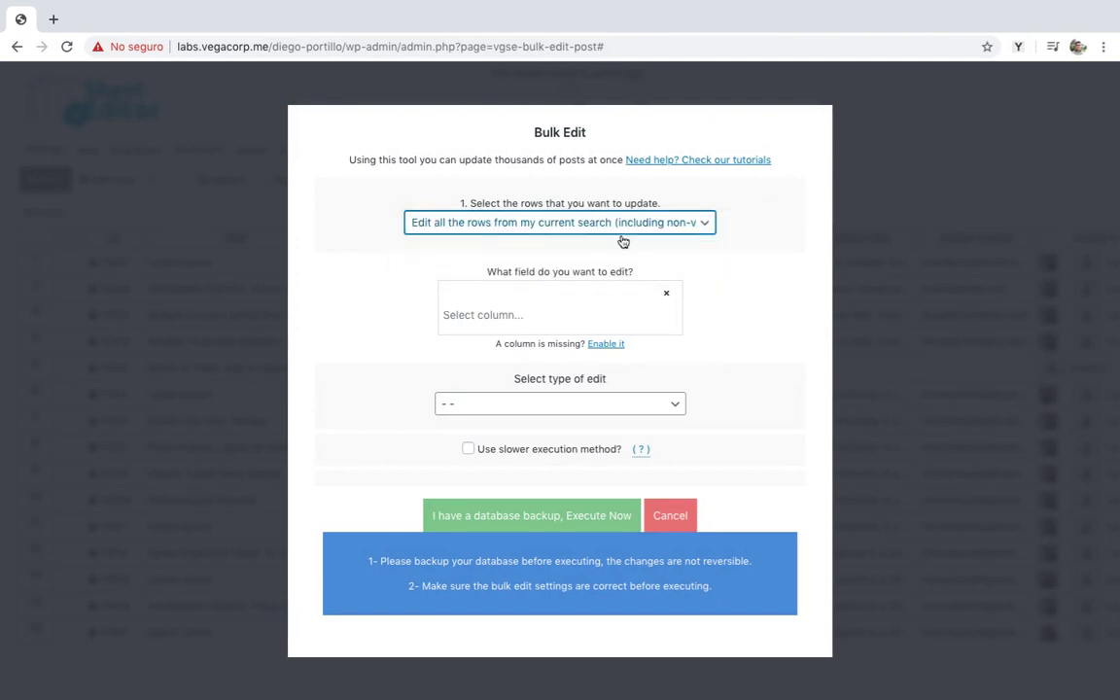
{"action": "left_click", "coordinate": [583, 310]}
{"action": "left_click", "coordinate": [508, 395]}
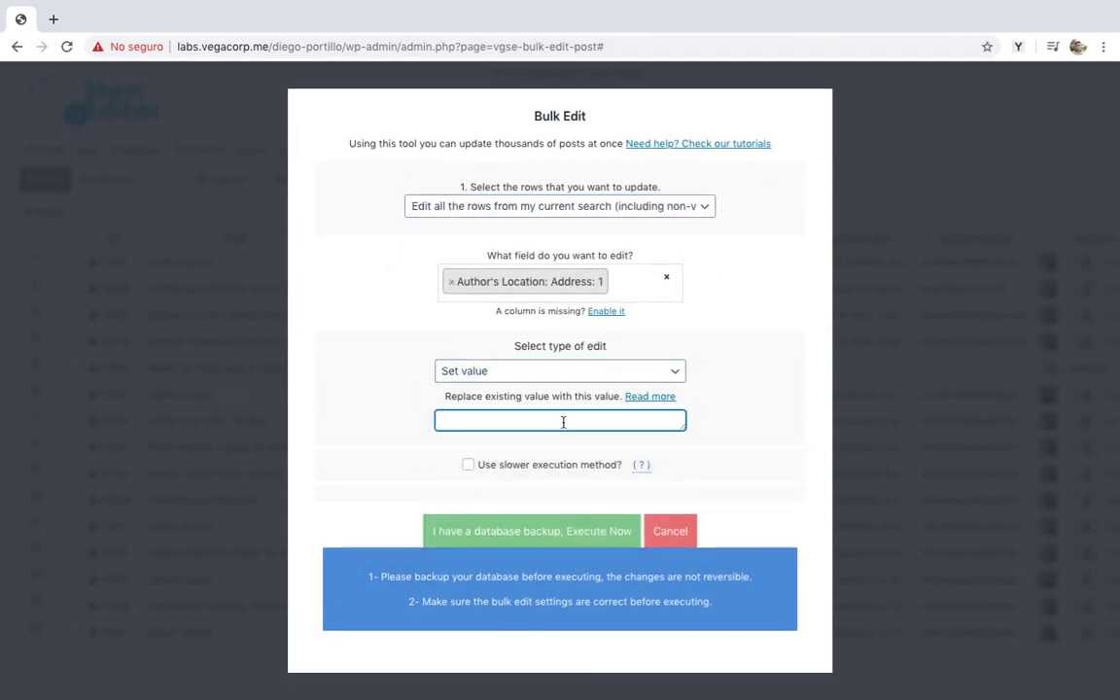
{"action": "left_click", "coordinate": [595, 531]}
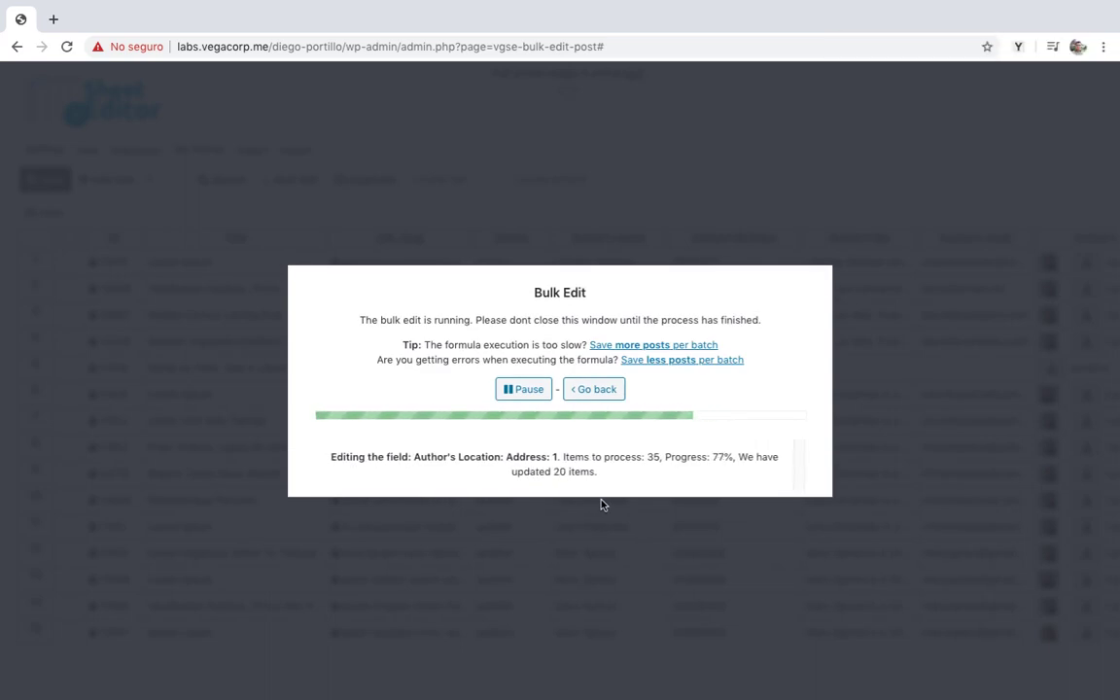
{"action": "left_click", "coordinate": [560, 490]}
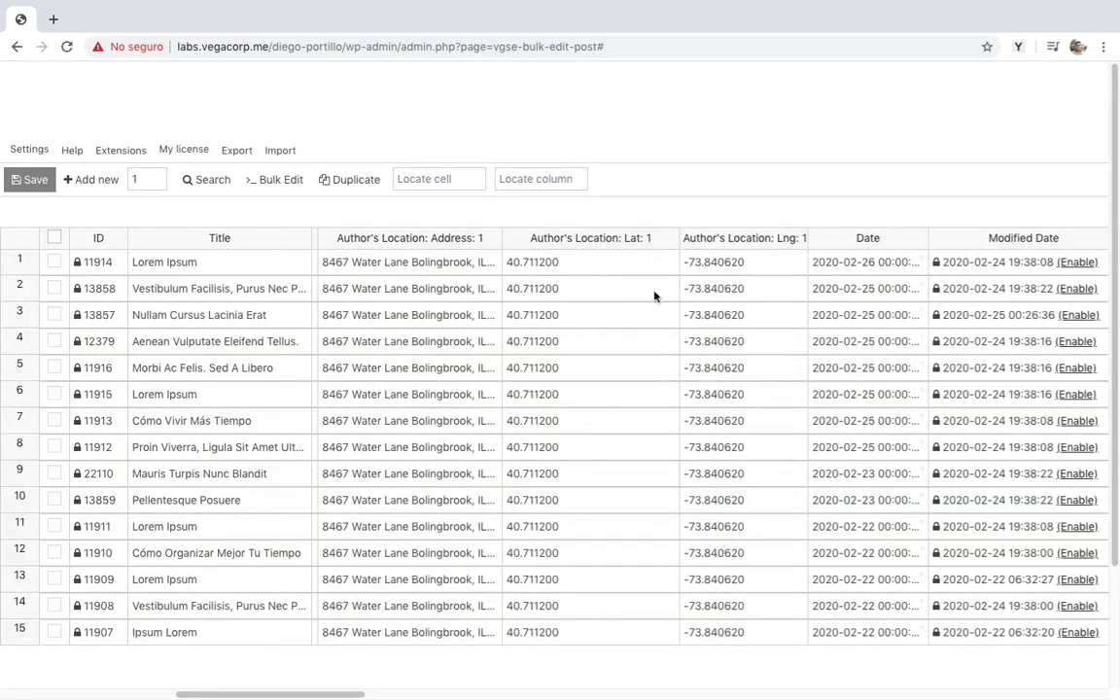
{"action": "left_click", "coordinate": [643, 272]}
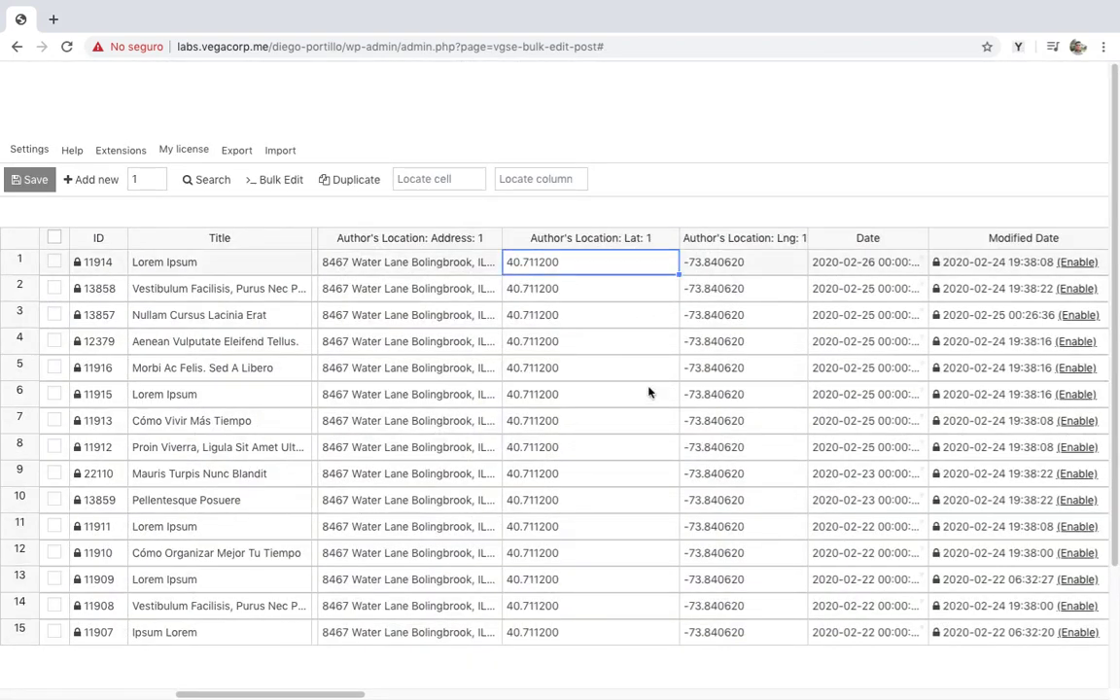
{"action": "left_click", "coordinate": [636, 634]}
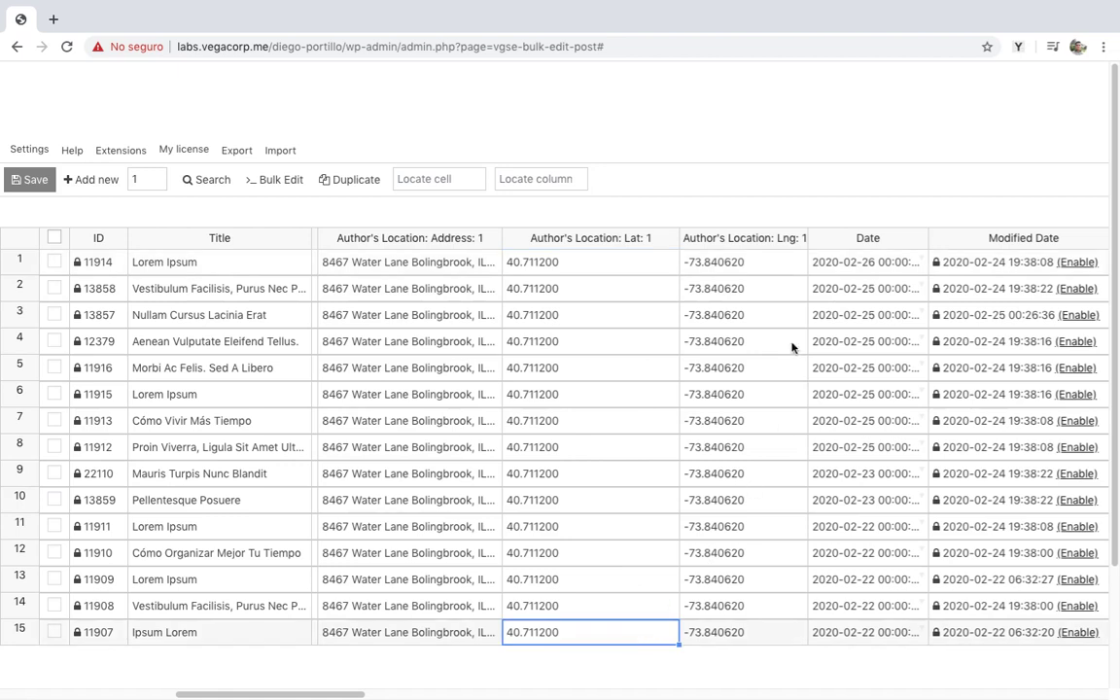
{"action": "left_click", "coordinate": [789, 265]}
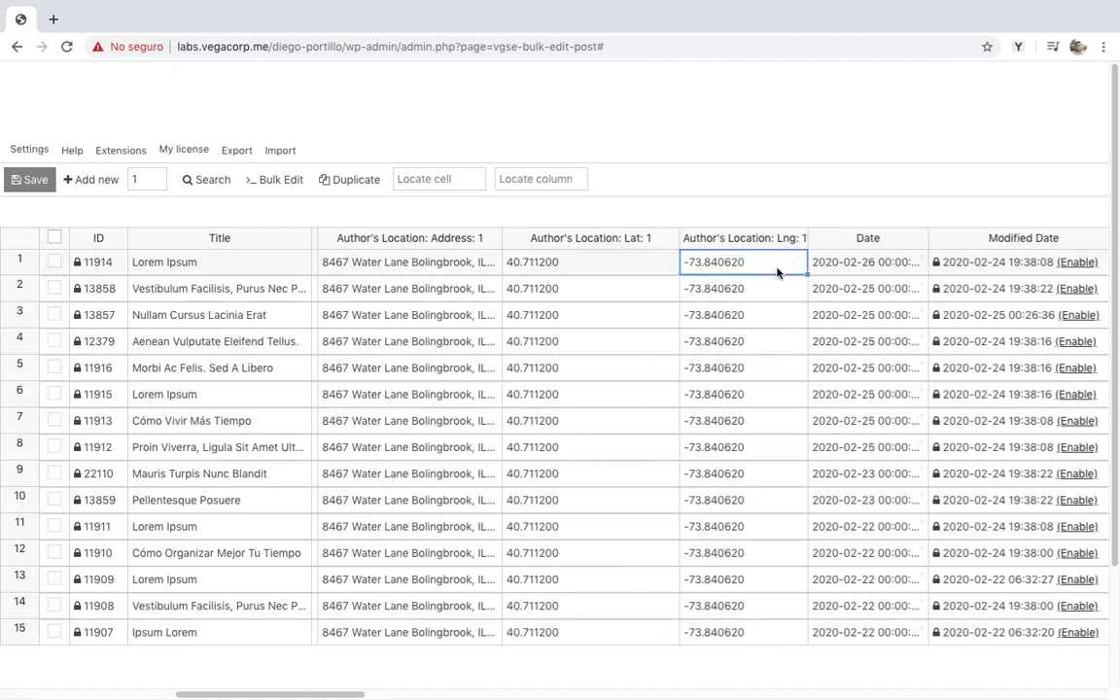
{"action": "left_click_drag", "start_coordinate": [776, 271], "coordinate": [739, 633]}
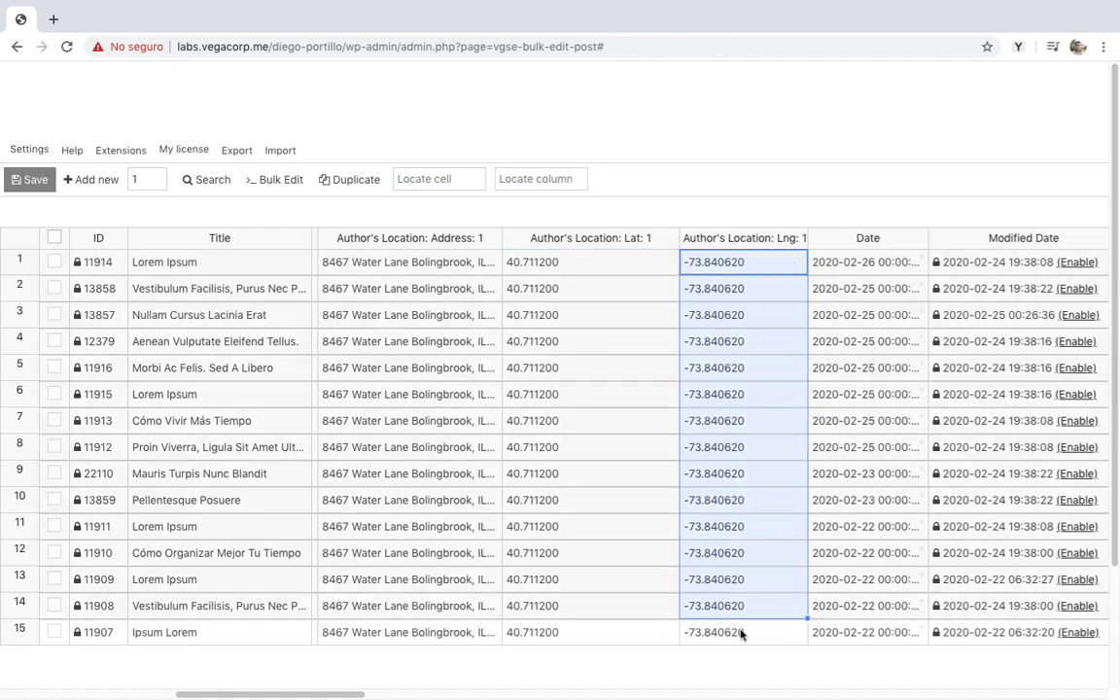
{"action": "left_click", "coordinate": [742, 185]}
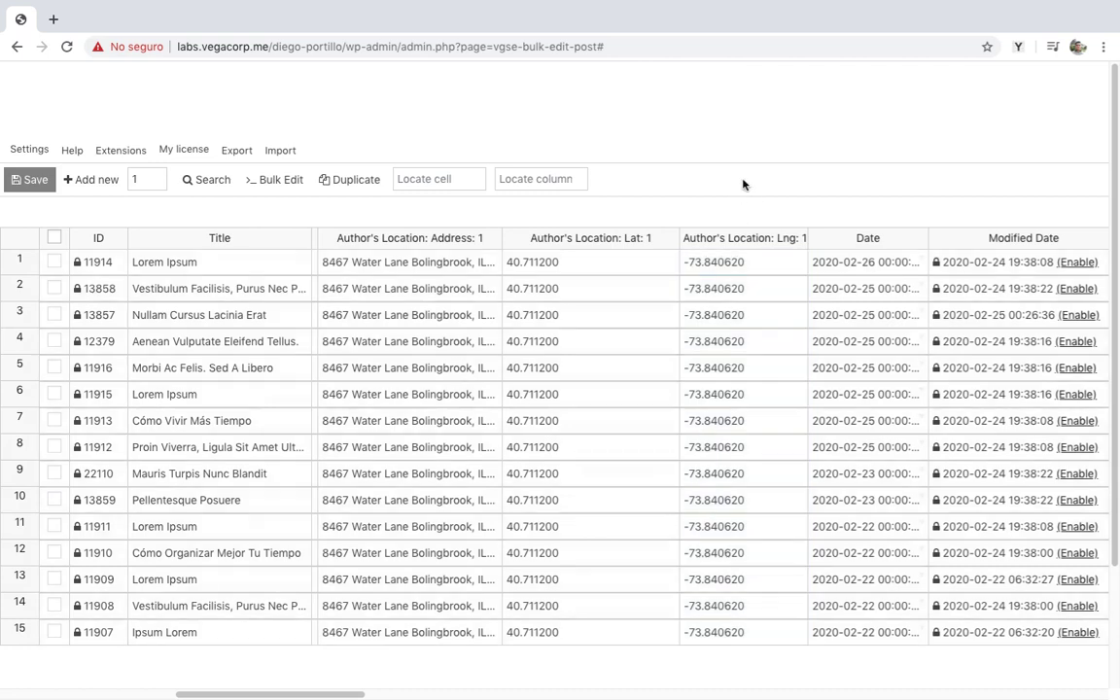